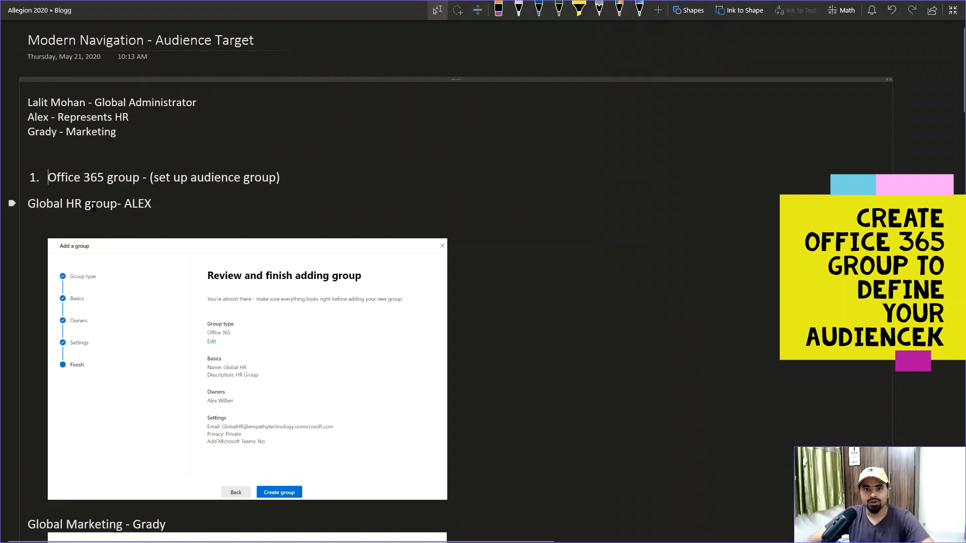
Step: Switch to the browser's Office home page and open the Groups list in the Microsoft 365 admin center
key(alt+Tab)
key(alt+Tab)
key(alt+Tab)
key(alt+Tab)
key(alt+shift+Tab)
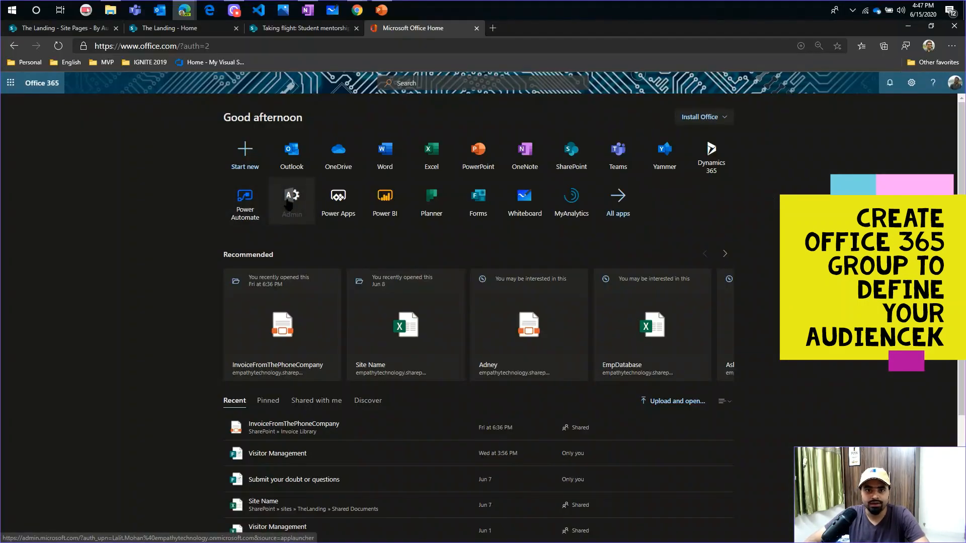
click(297, 200)
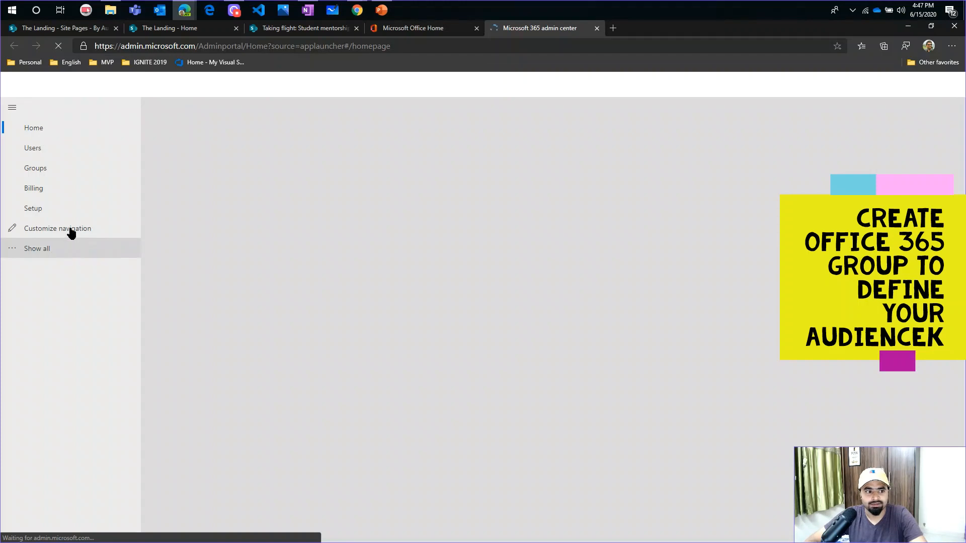
click(65, 171)
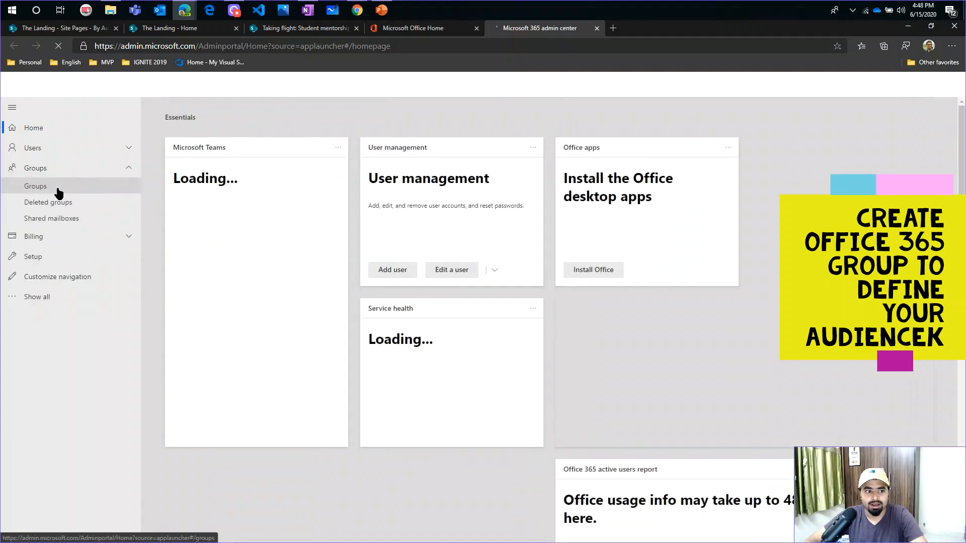
click(58, 191)
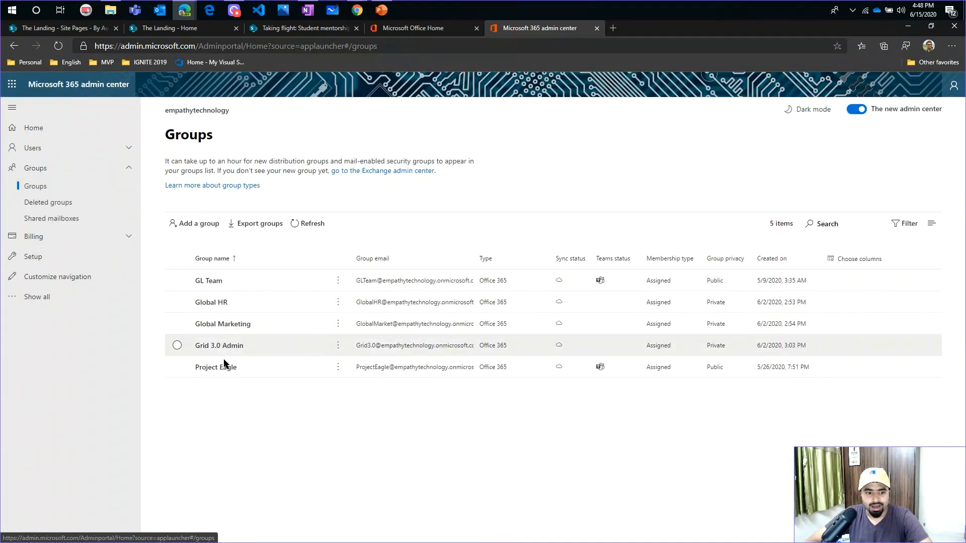
Step: Review the Global HR group's basic information, email address and members, and compare them with the HR role line in the OneNote page
click(211, 303)
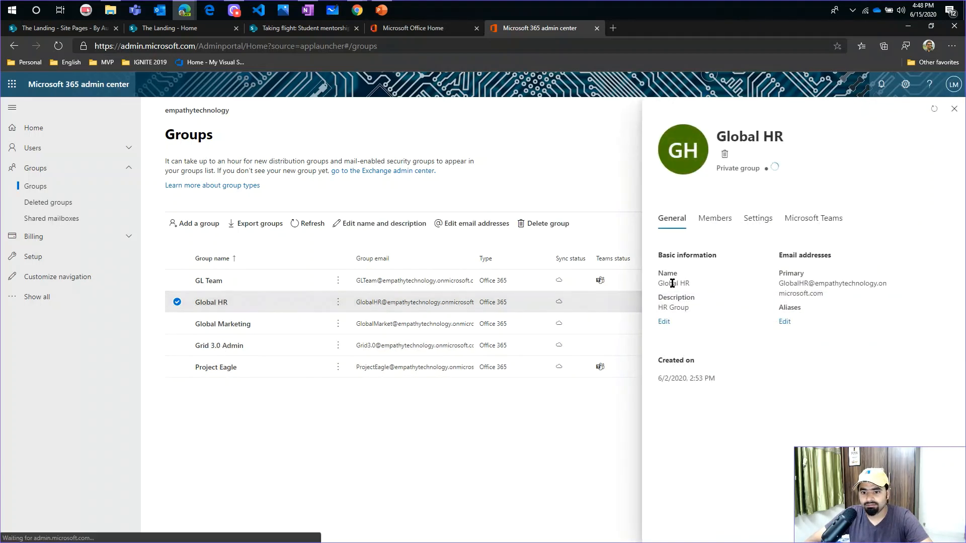
drag(674, 282, 695, 284)
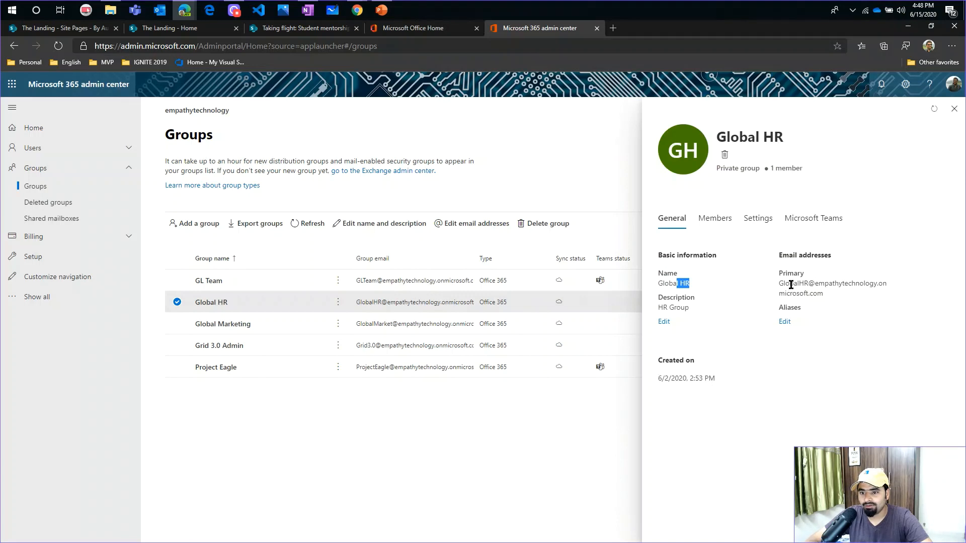
drag(793, 283, 823, 293)
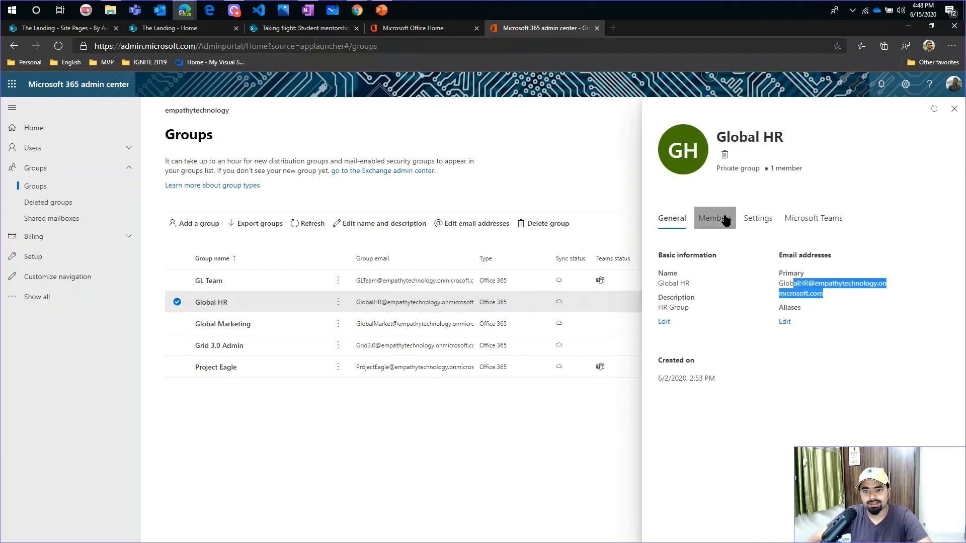
click(719, 222)
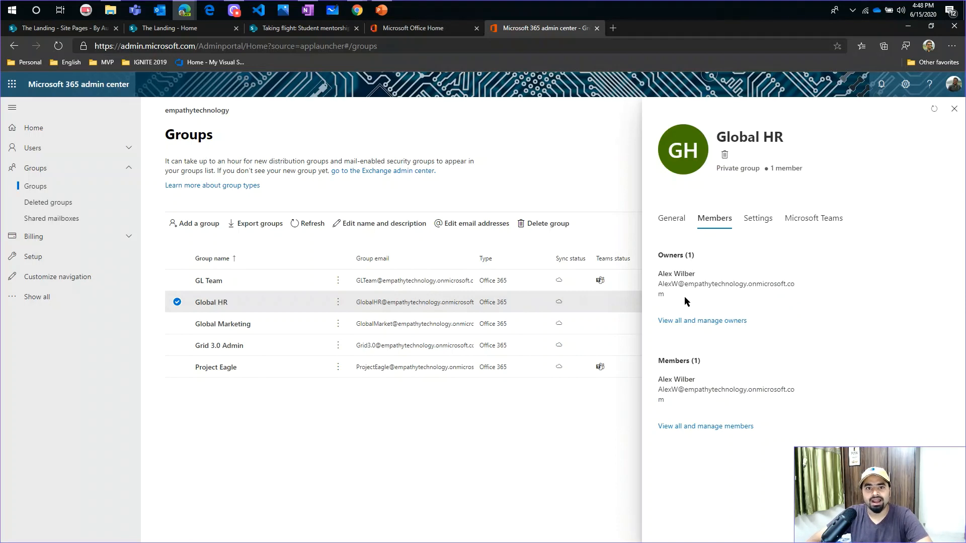
key(alt+Tab)
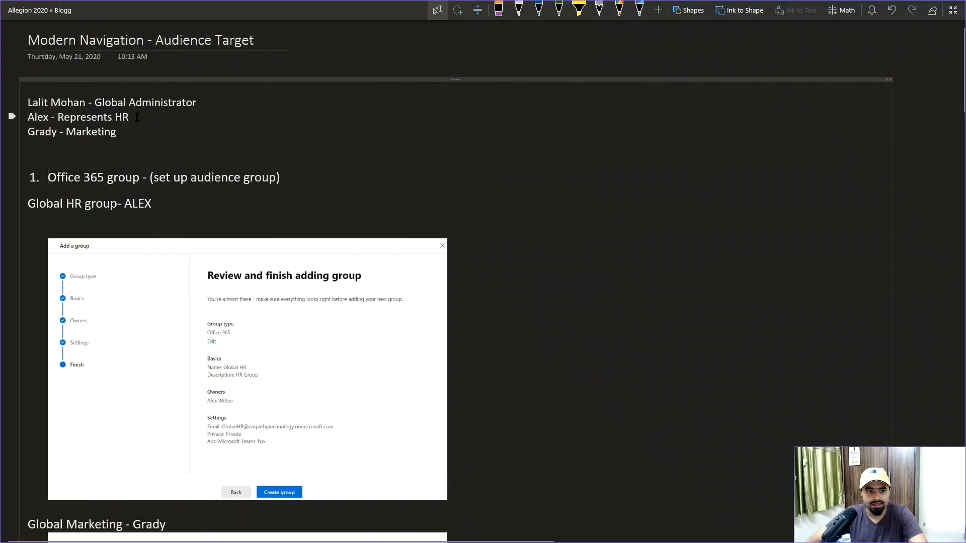
drag(131, 116, 36, 115)
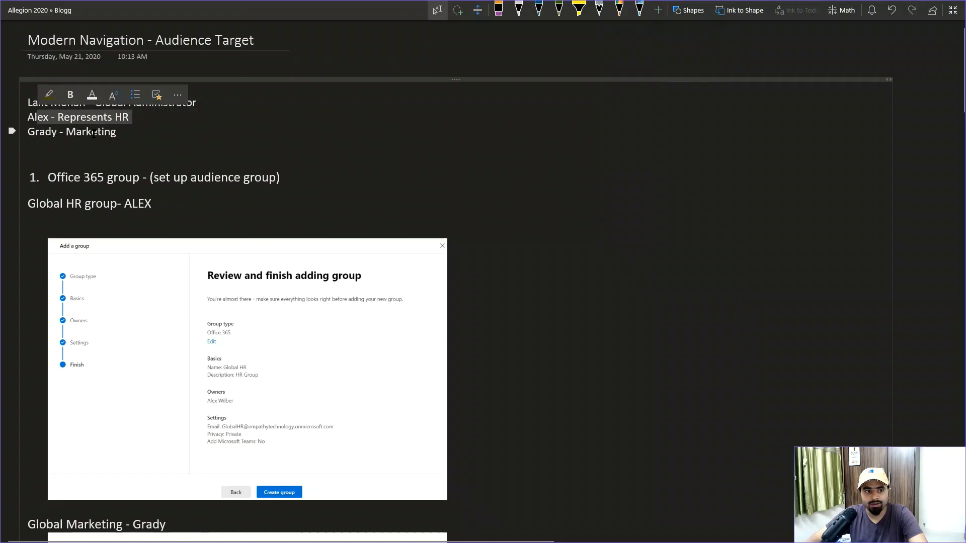
key(alt+Tab)
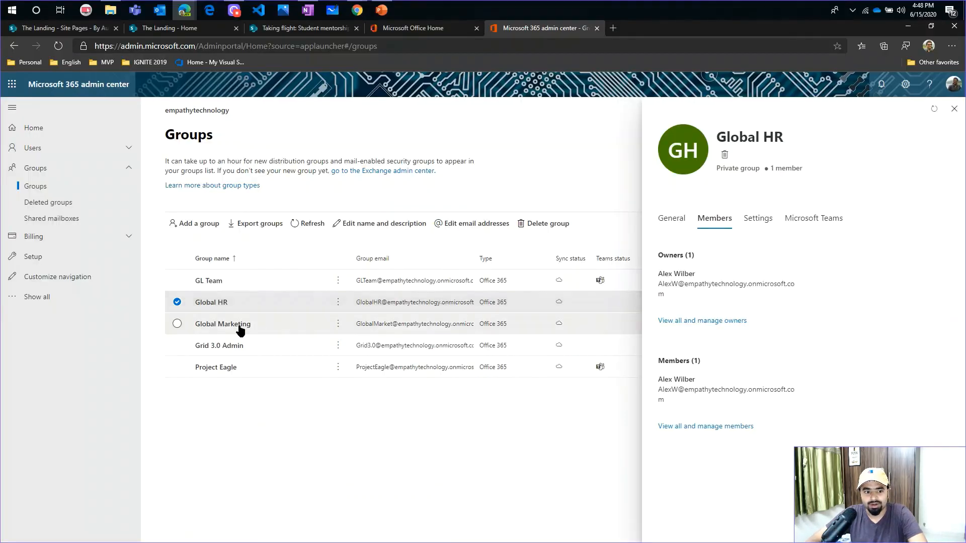
Step: Check the owners and members of the Global Marketing group, and close its details
click(224, 326)
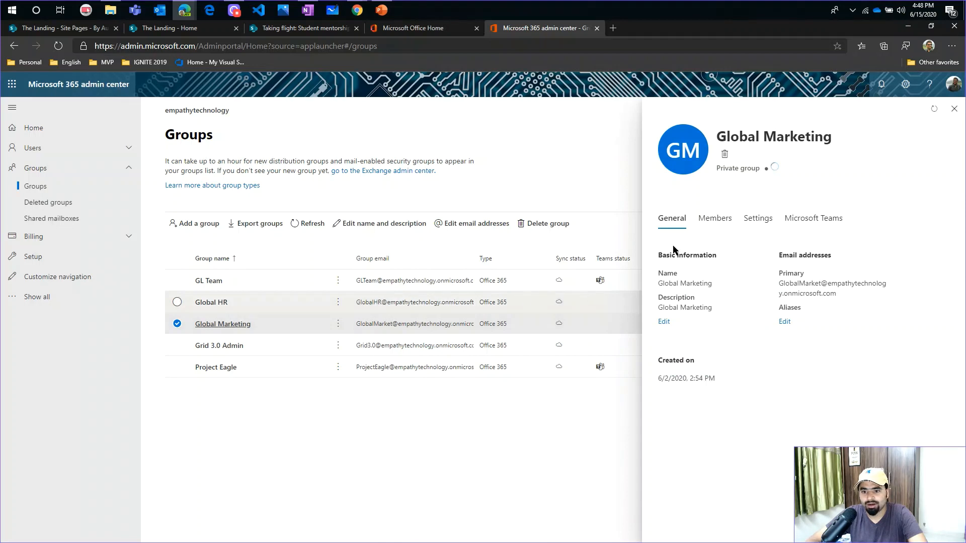
click(715, 219)
drag(677, 283, 687, 284)
click(583, 189)
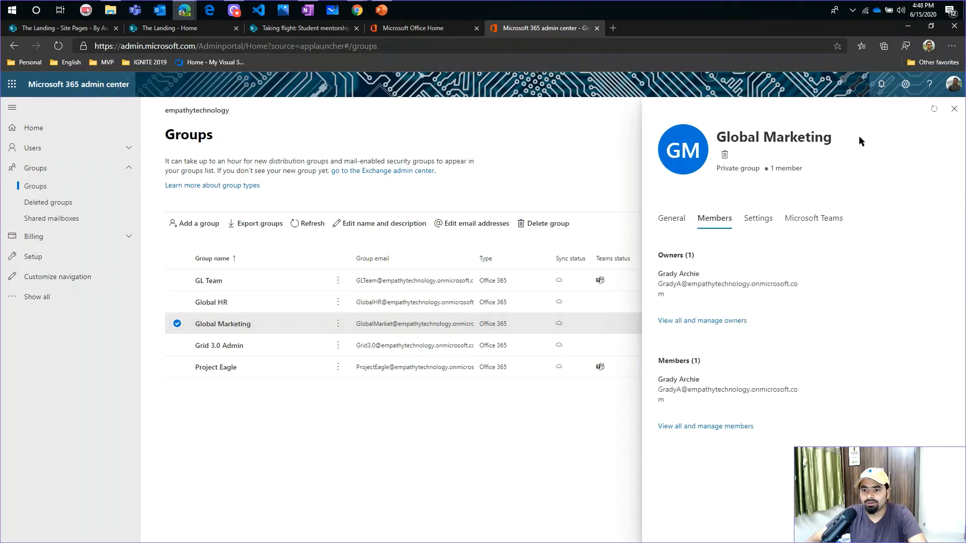
click(953, 109)
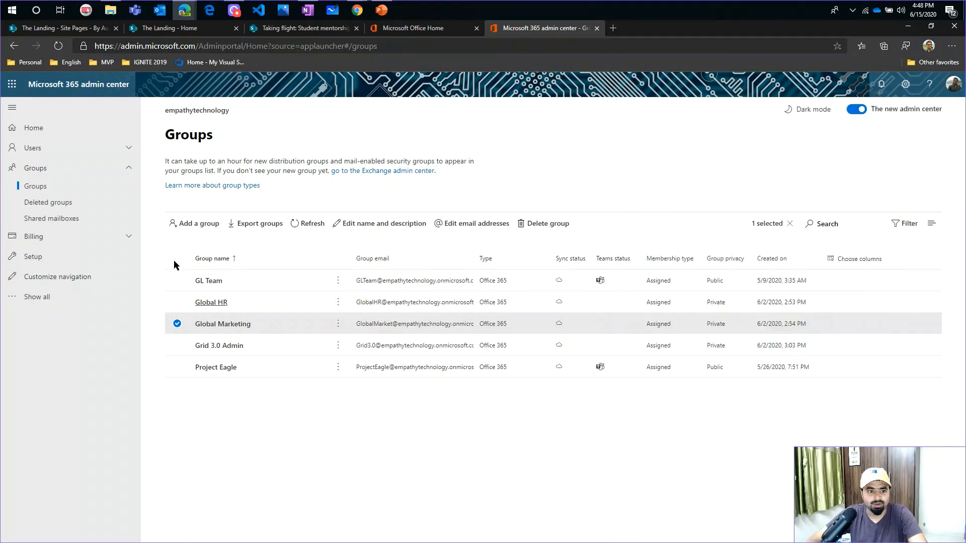
Step: Start a new Office 365 group named Global Sales with the description Demo
click(200, 224)
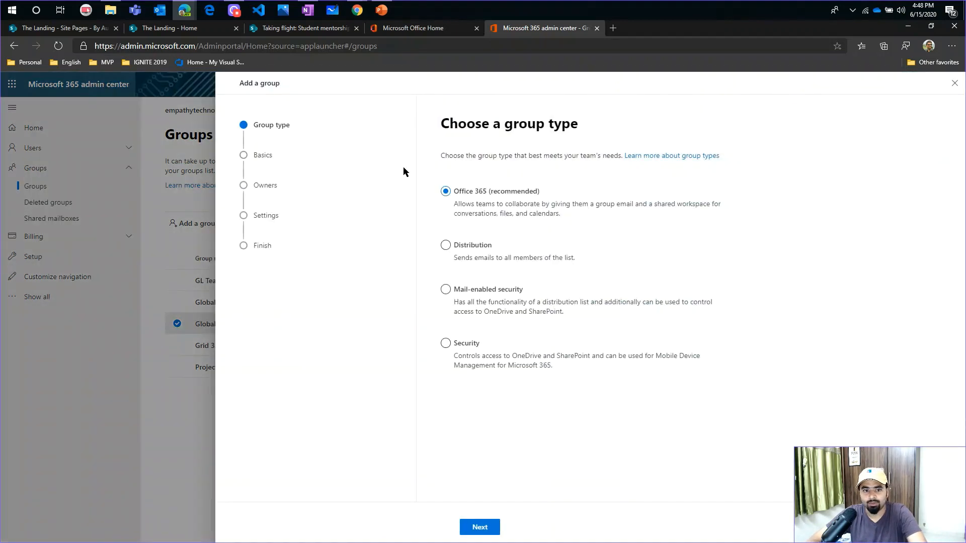
click(479, 528)
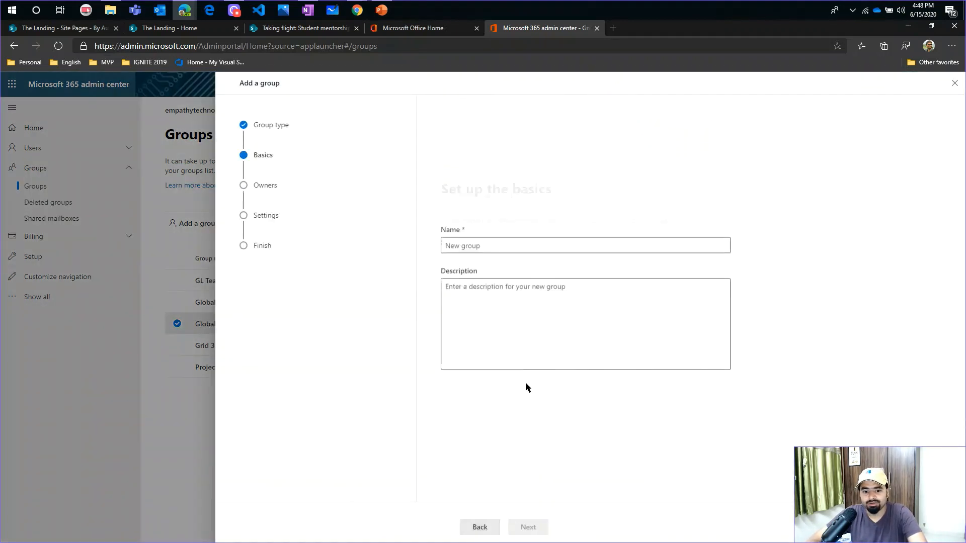
click(584, 203)
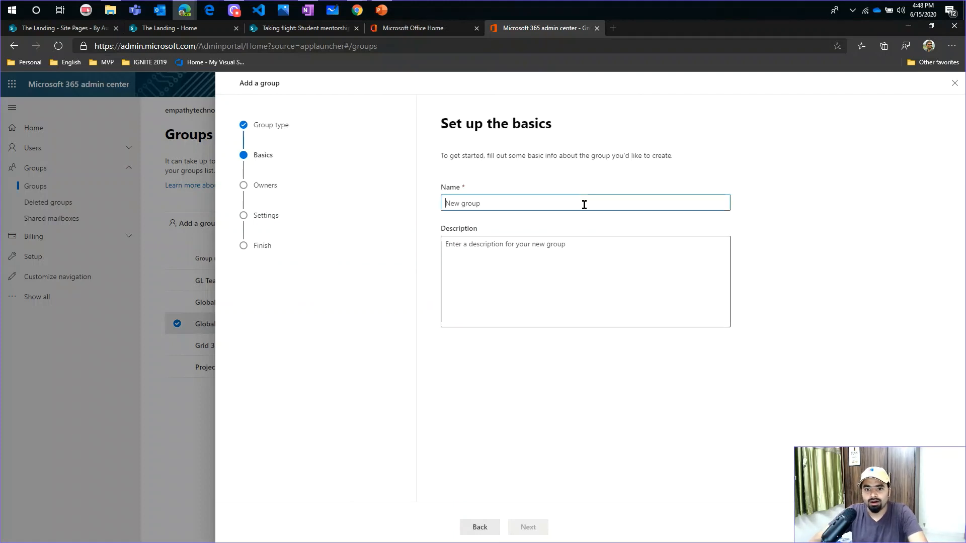
text(G)
text(lbao)
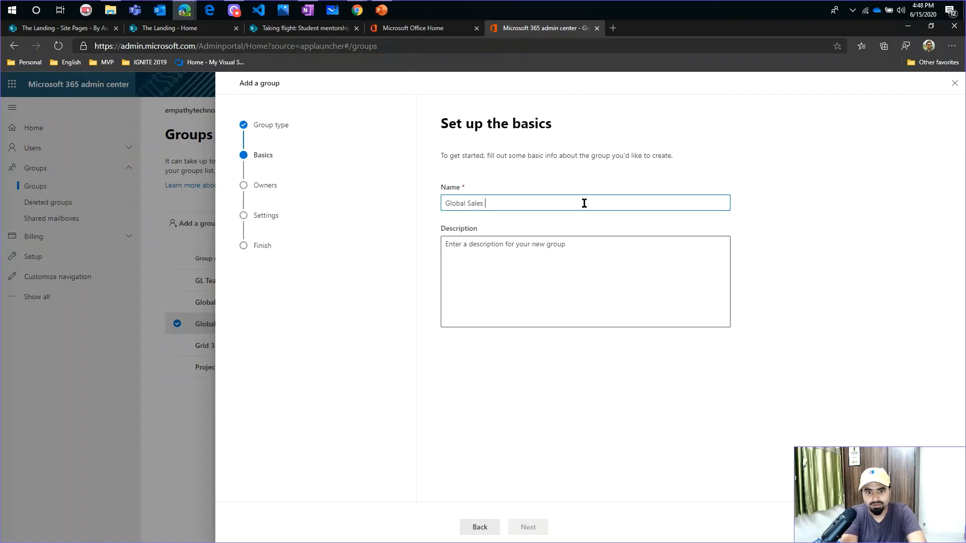
text(obal Sales)
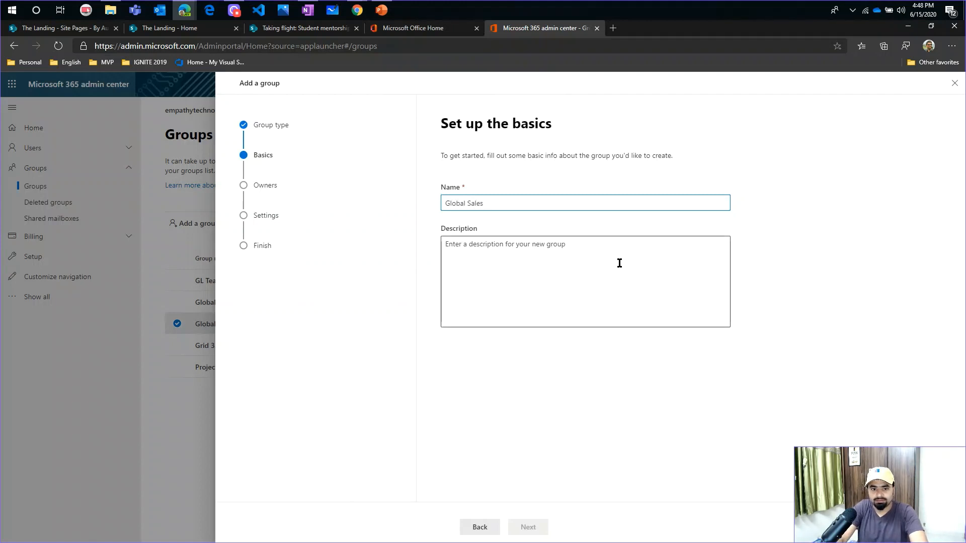
click(619, 263)
text(Demo)
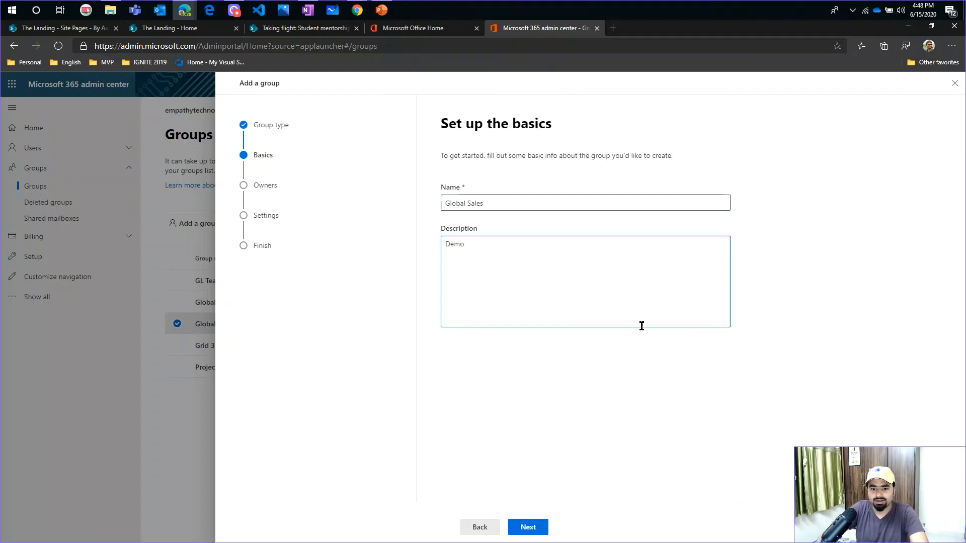
click(539, 533)
Step: Search for the administrator by first name and assign the first matching account as the new group's owner
click(478, 249)
text(Lalit)
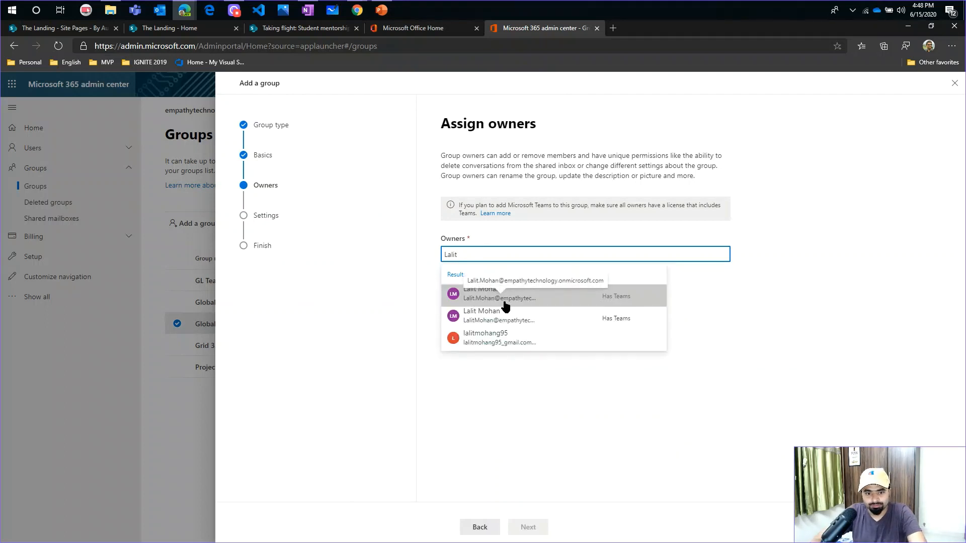
click(504, 305)
click(528, 527)
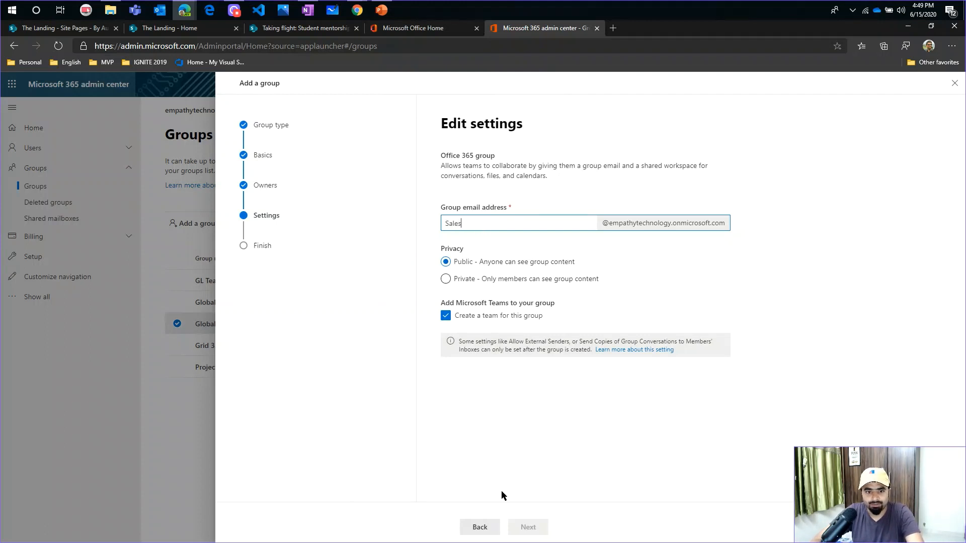
Step: Set the group email alias to Sales and privacy to Private, and create the group with a Microsoft Teams team
click(449, 279)
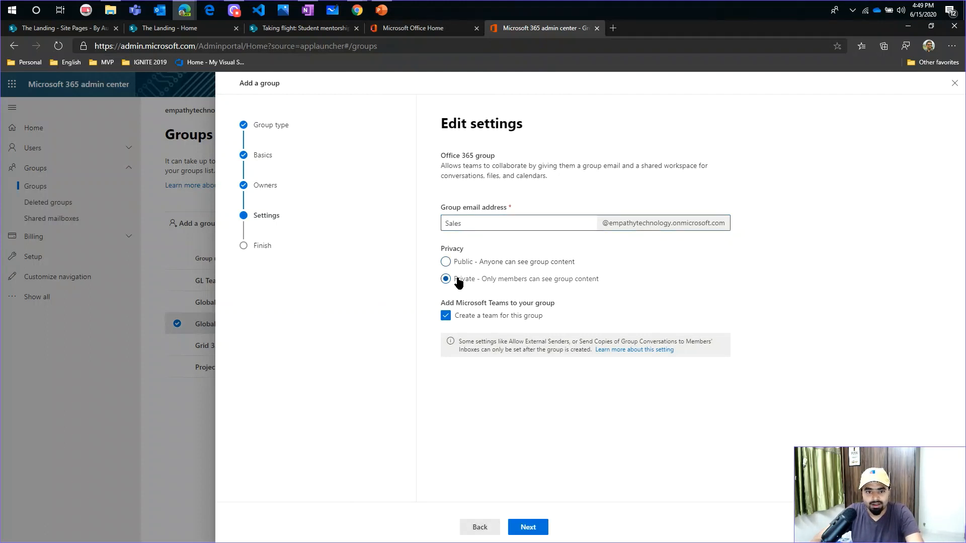
click(528, 526)
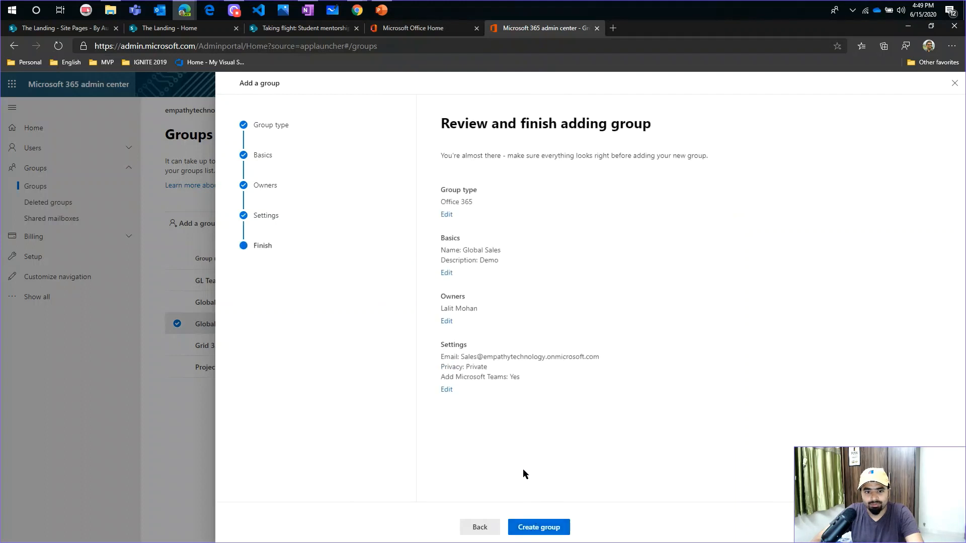
click(536, 527)
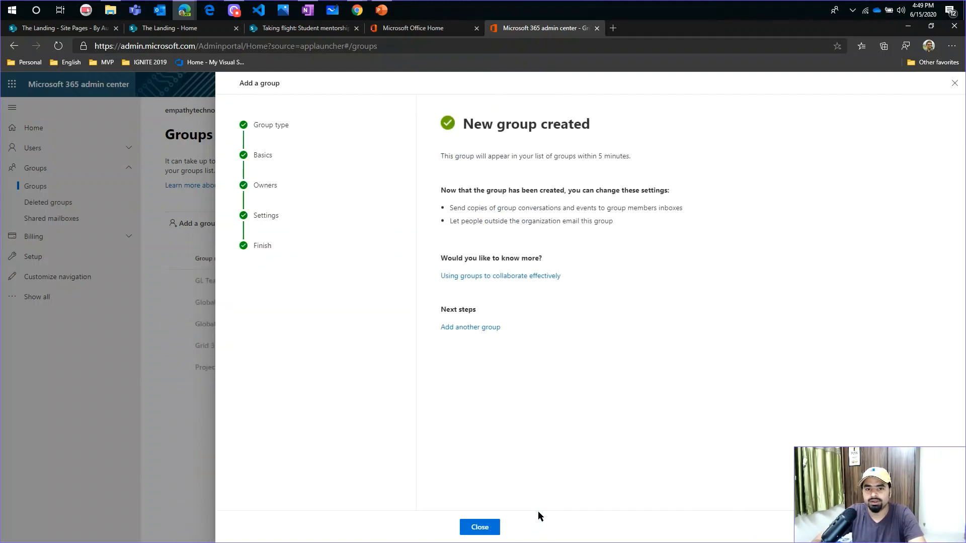
click(477, 527)
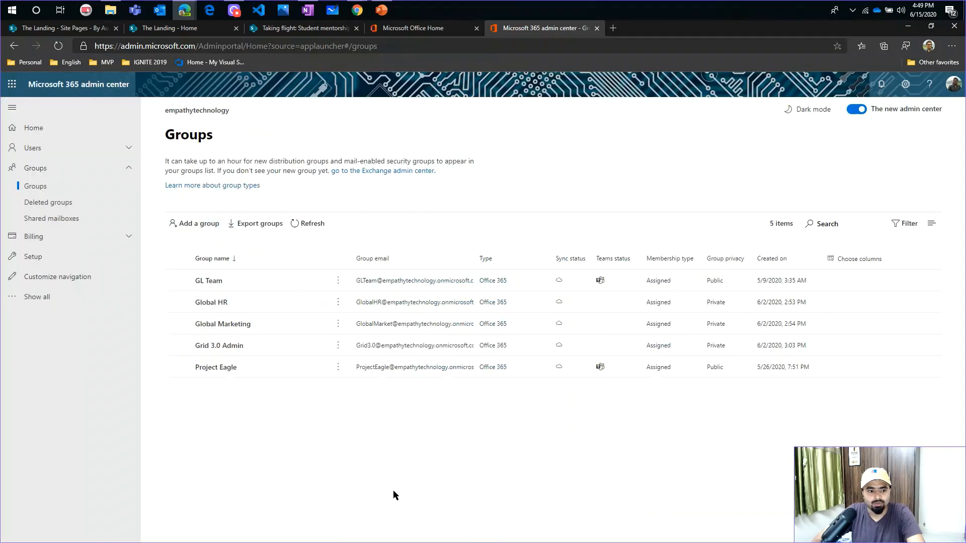
Step: Refresh the groups list and check the owners and members of the Global Sales group
click(304, 223)
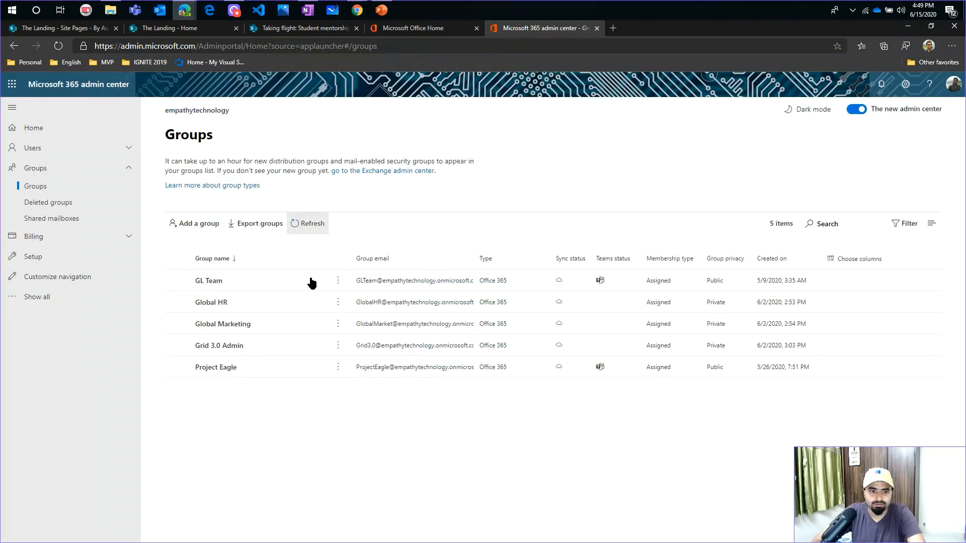
click(206, 350)
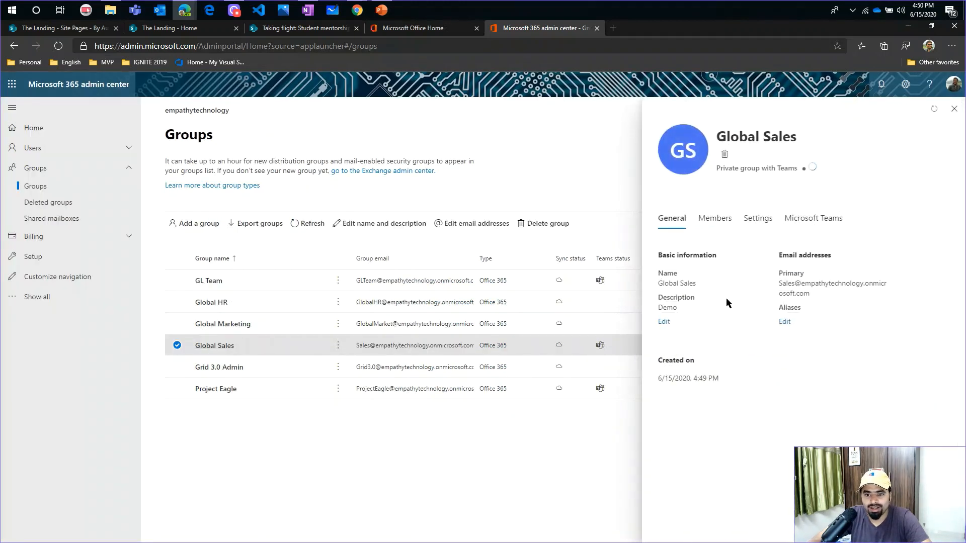
click(723, 225)
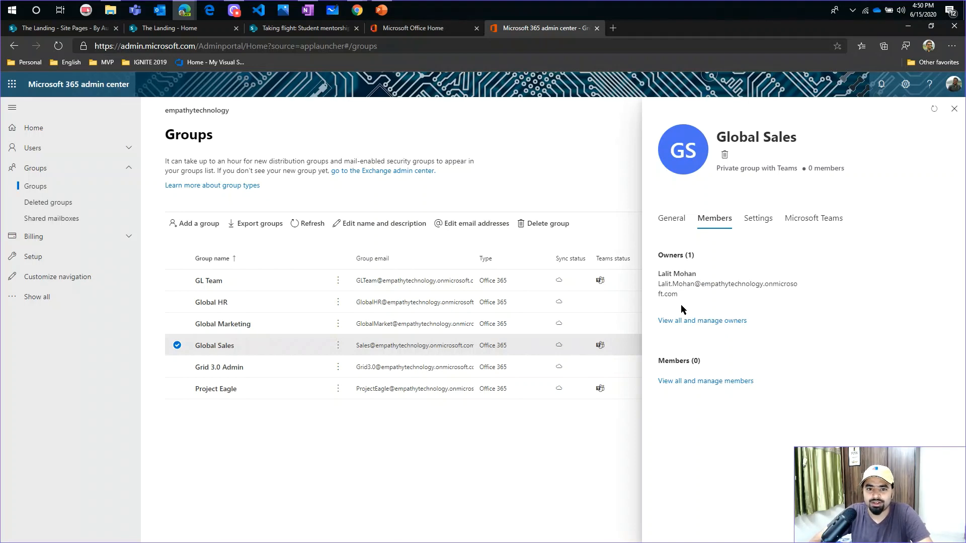
Step: Switch to the OneNote page and review the Global HR and Global Marketing group notes through to the Global Admin navigation screenshot
key(alt+Tab)
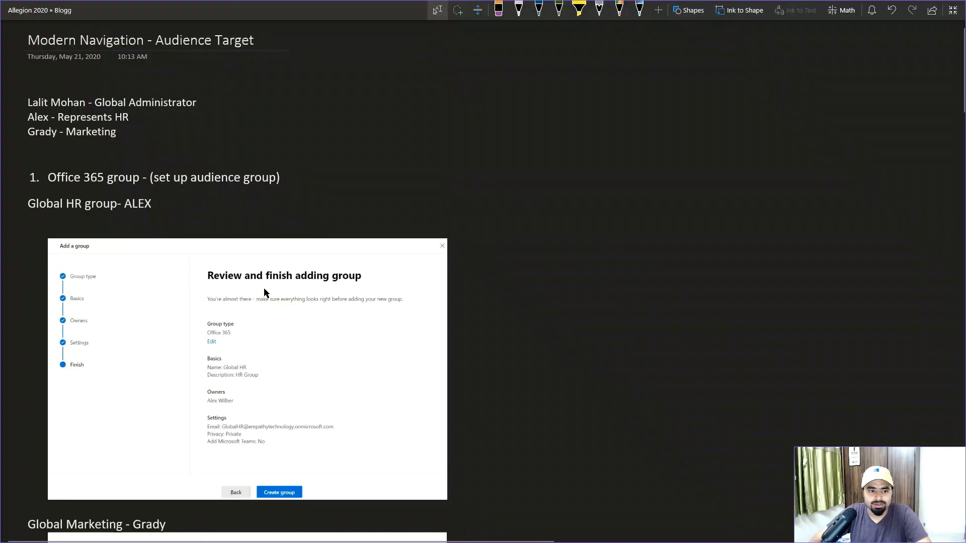
drag(105, 177, 270, 179)
scroll(273, 243, down, 2)
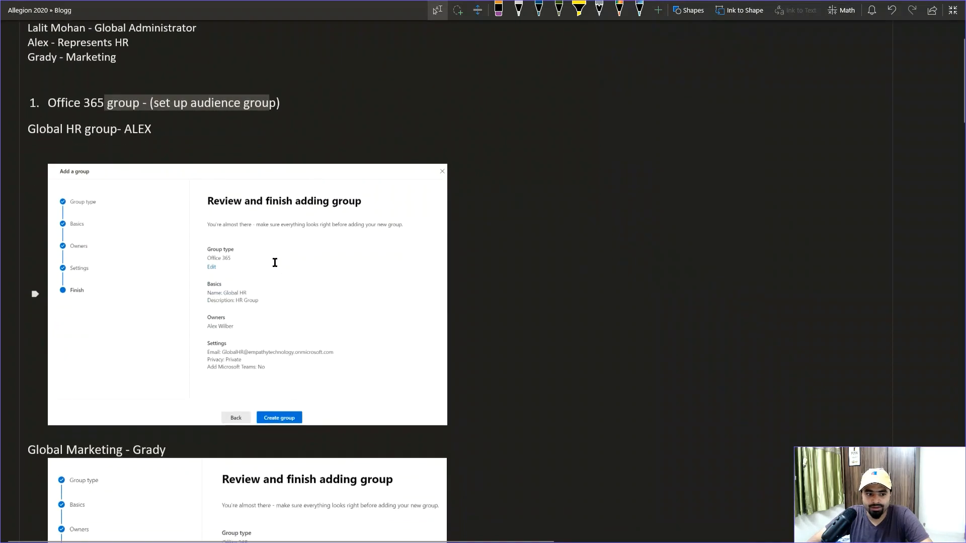
double_click(127, 122)
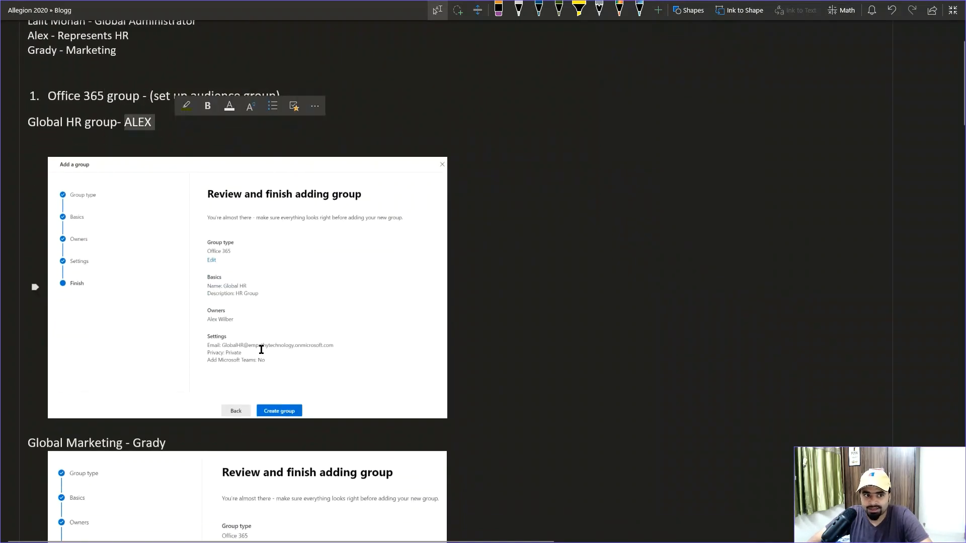
scroll(259, 351, down, 2)
drag(142, 362, 223, 414)
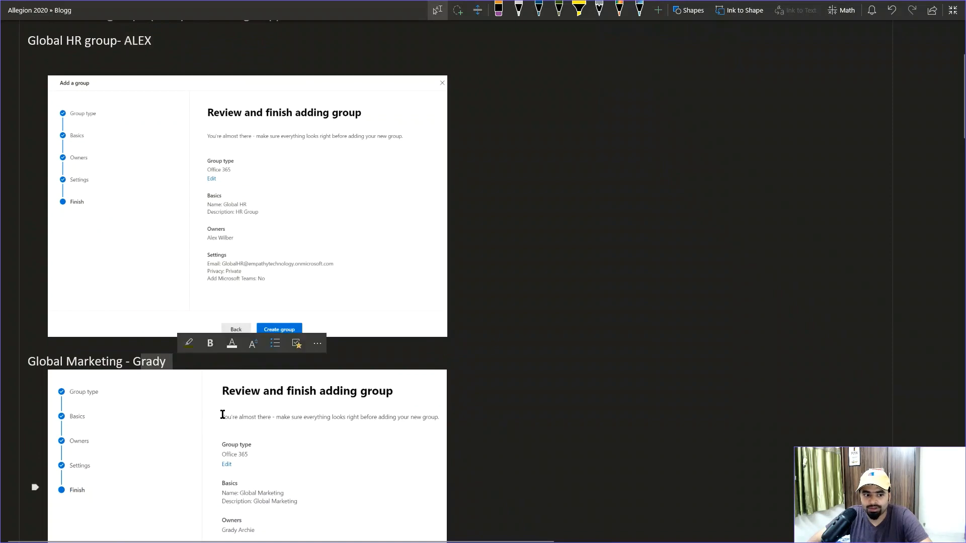
scroll(222, 414, down, 14)
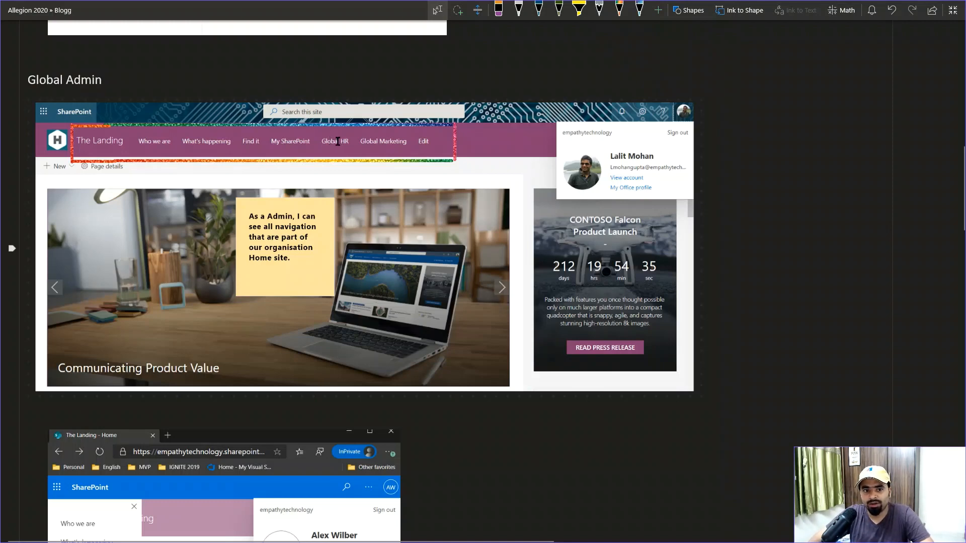
Step: Mark the Global Marketing link in the Global Admin navigation screenshot with the yellow highlighter
click(577, 14)
mouse_move(395, 135)
mouse_down()
mouse_move(342, 129)
mouse_move(383, 160)
mouse_move(401, 142)
mouse_up()
scroll(350, 172, down, 6)
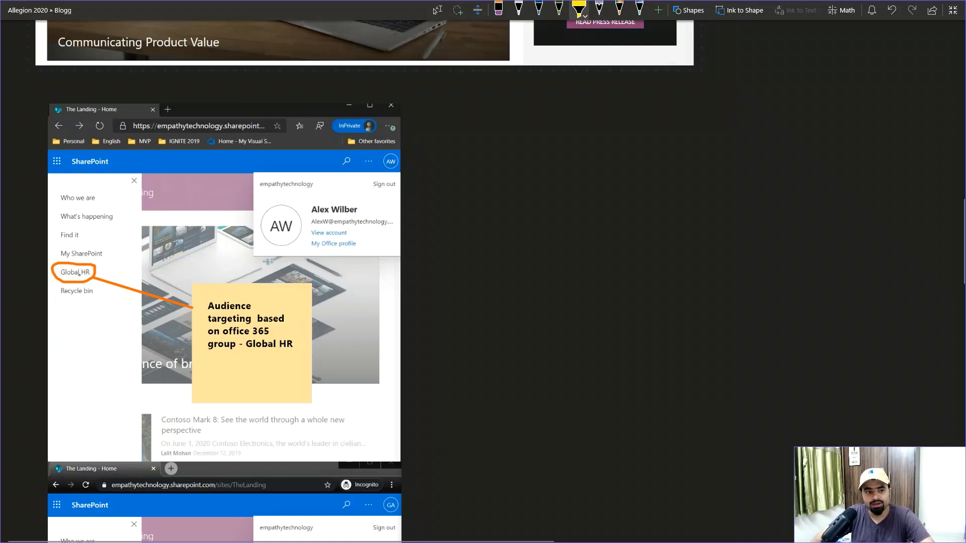
Step: Highlight in yellow the Global HR link in the first user's navigation screenshot and the Global Marketing link in the second user's
drag(93, 274, 135, 272)
scroll(135, 274, down, 5)
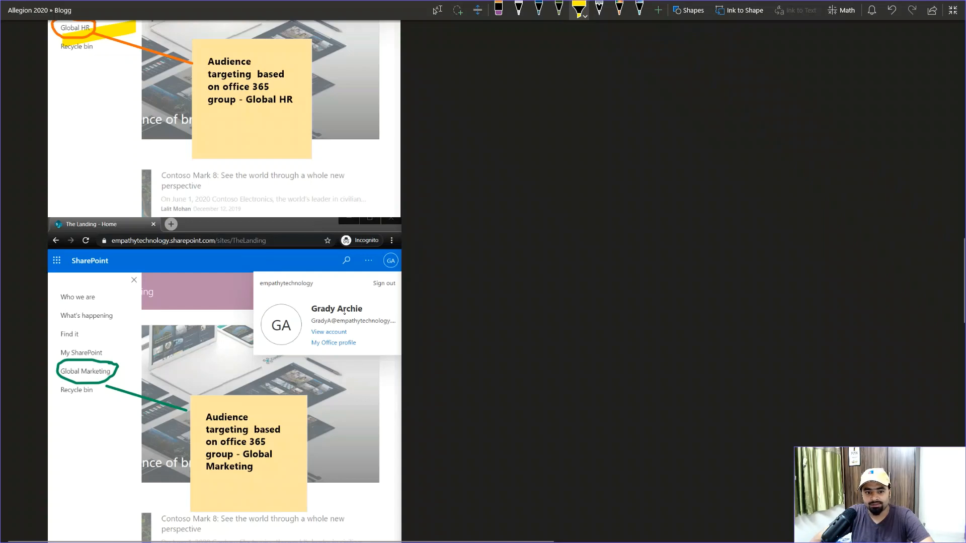
drag(96, 397, 144, 360)
Step: Highlight the Global HR and Global Marketing links in the Edit navigation screenshot and review the audience targeting settings in the screenshot below it
scroll(153, 378, down, 3)
scroll(153, 378, down, 6)
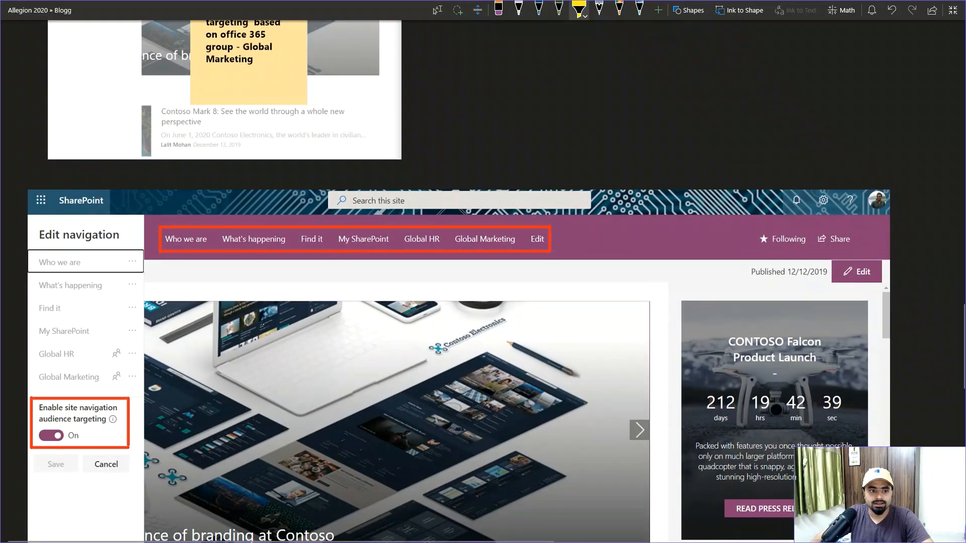
scroll(171, 161, down, 2)
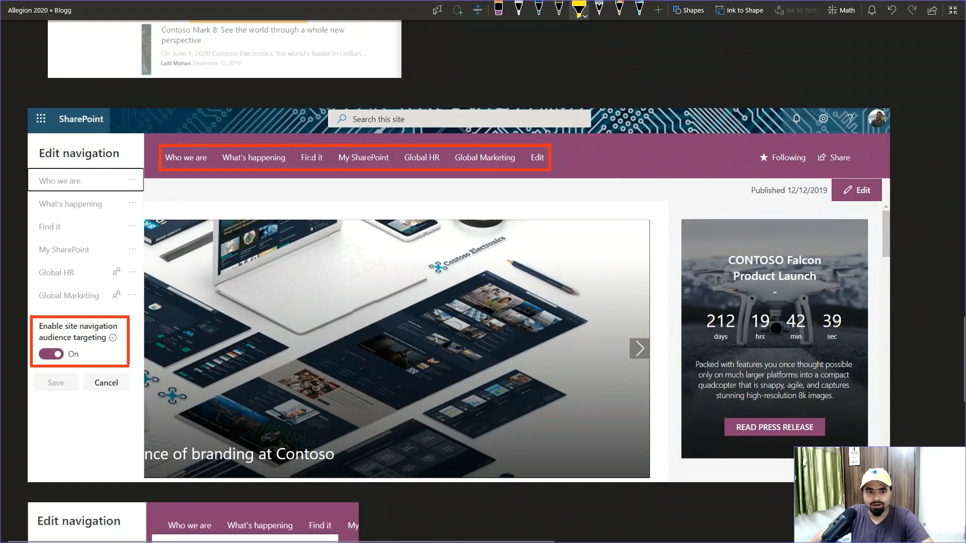
drag(429, 151, 546, 151)
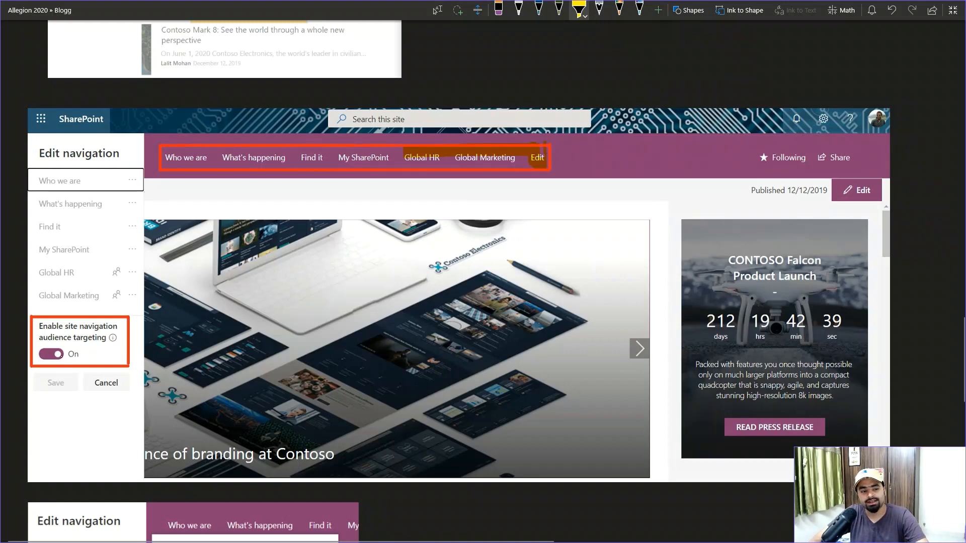
scroll(61, 359, down, 6)
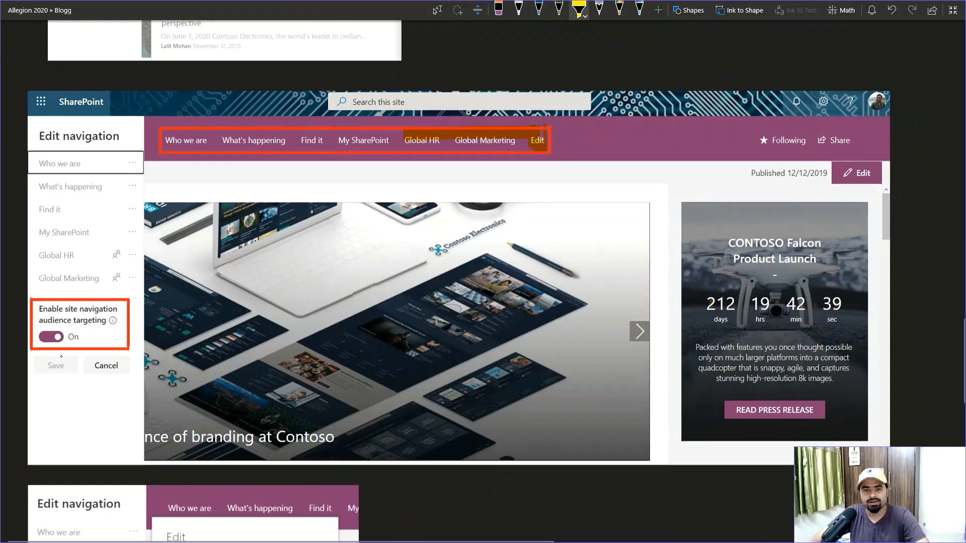
scroll(61, 359, down, 2)
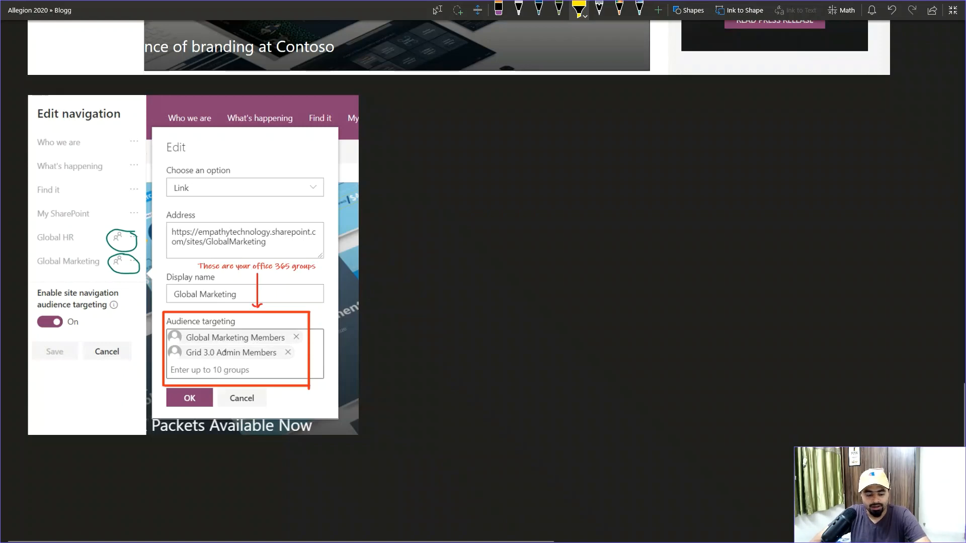
Step: Switch to The Landing site in Edge, visit the Global HR site and return, and check the signed-in account
key(alt+Tab)
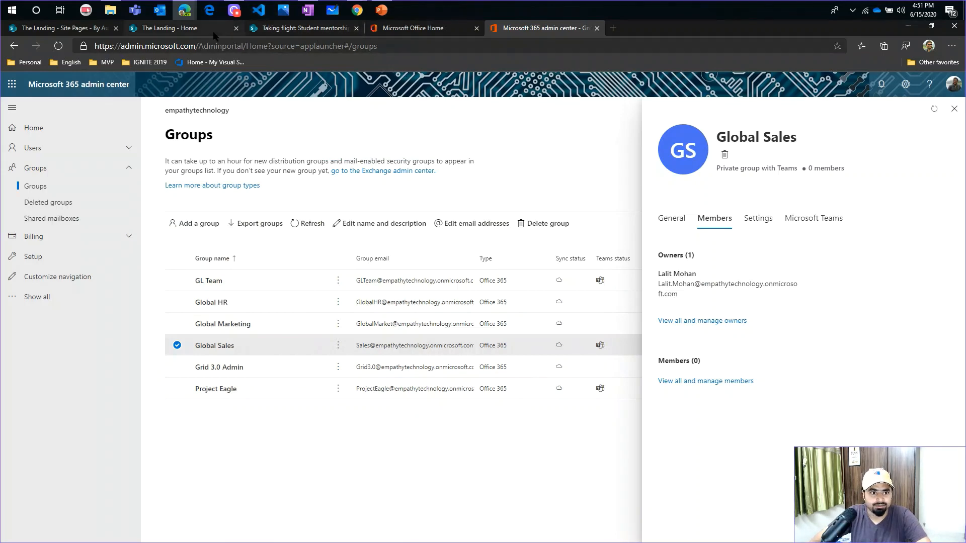
click(214, 30)
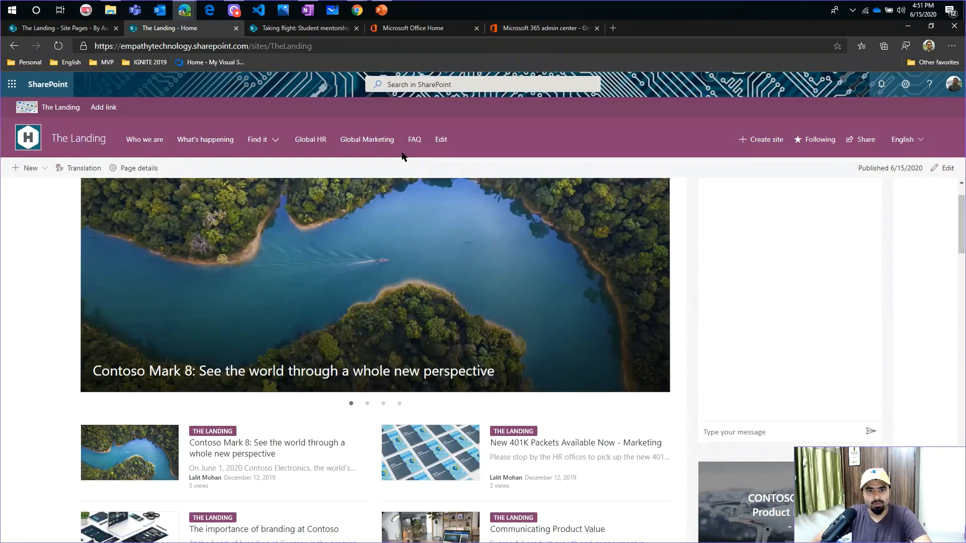
click(321, 143)
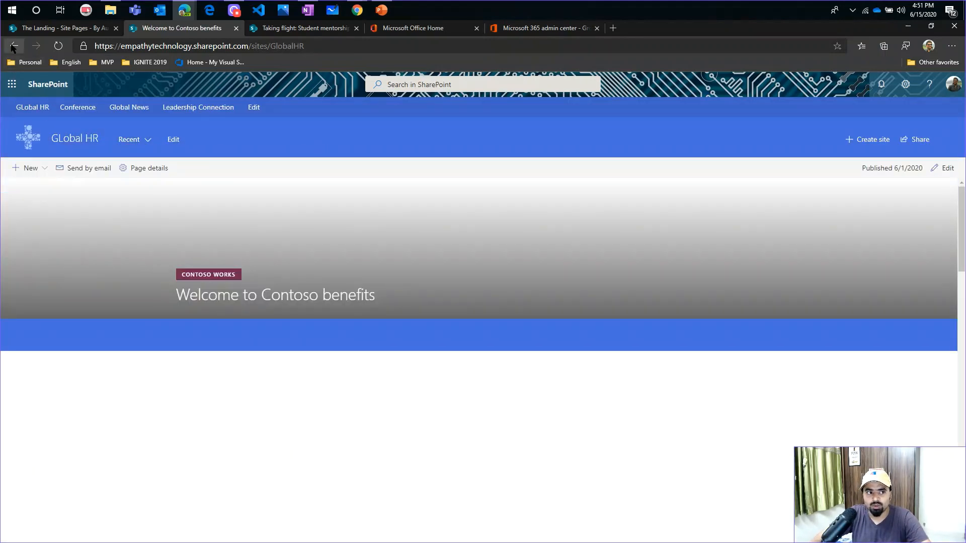
click(14, 46)
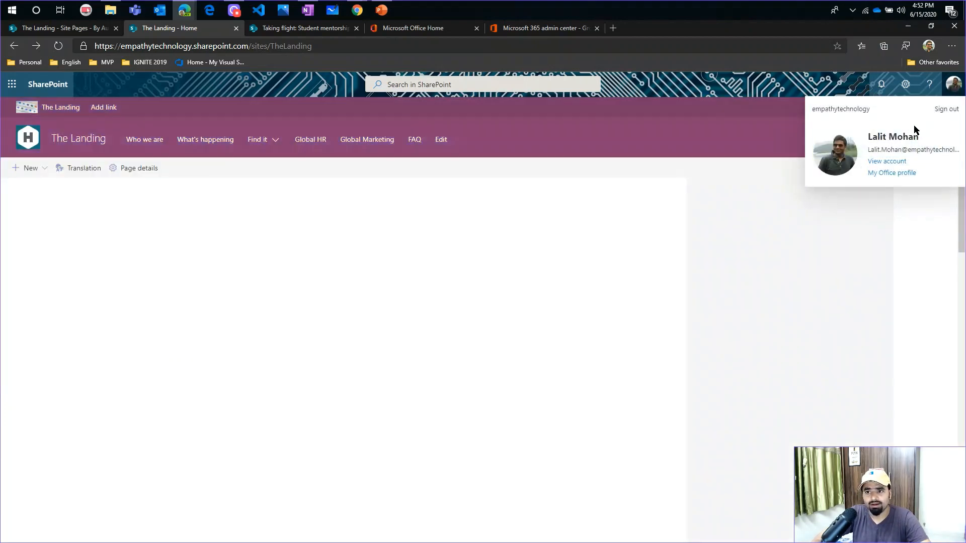
drag(919, 137, 877, 136)
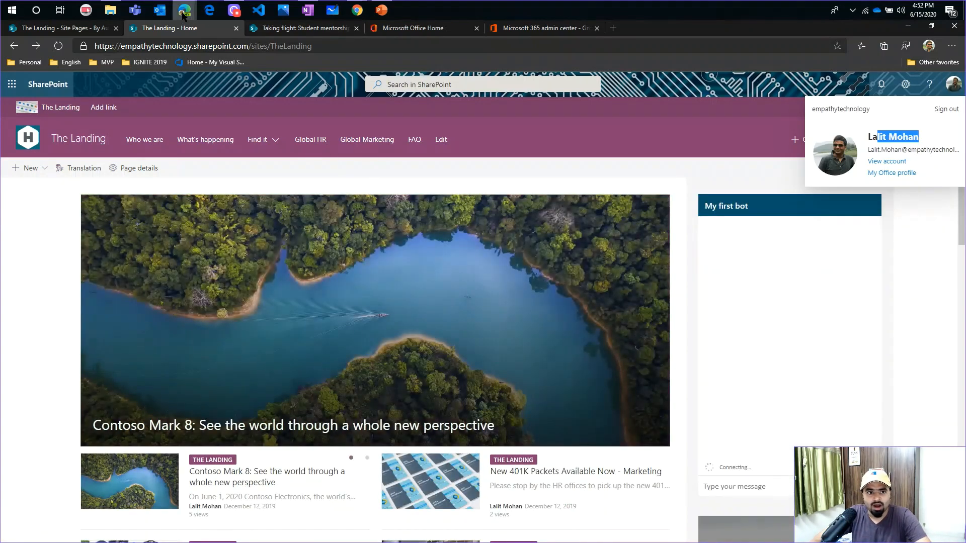
Step: Switch to the InPrivate Edge window, expand The Landing's navigation, and bring up the Chrome Incognito window beside it
click(310, 68)
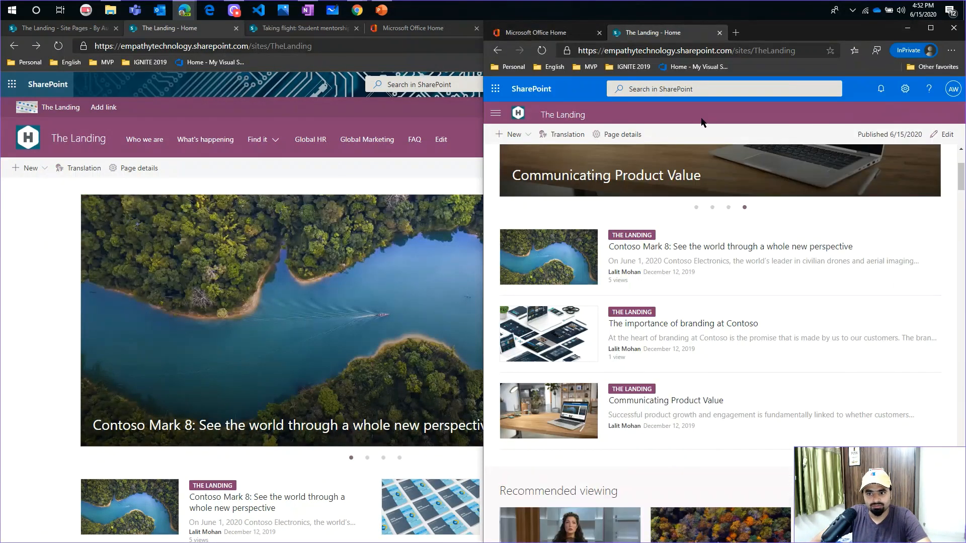
click(496, 114)
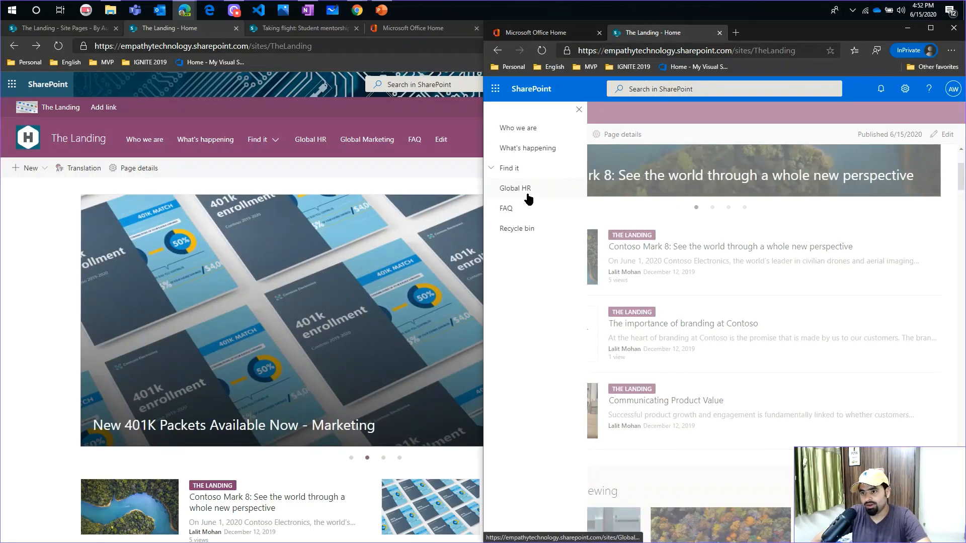
mouse_move(358, 13)
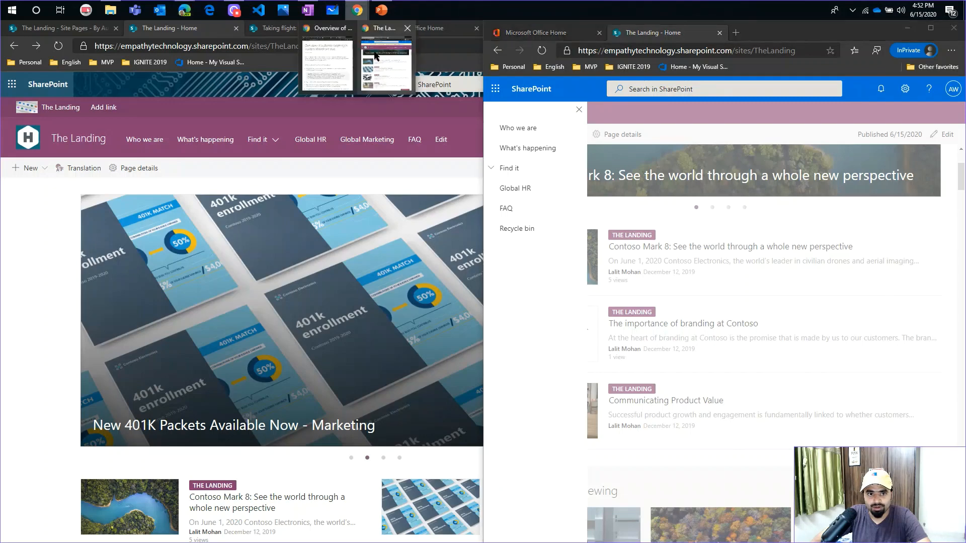
click(384, 63)
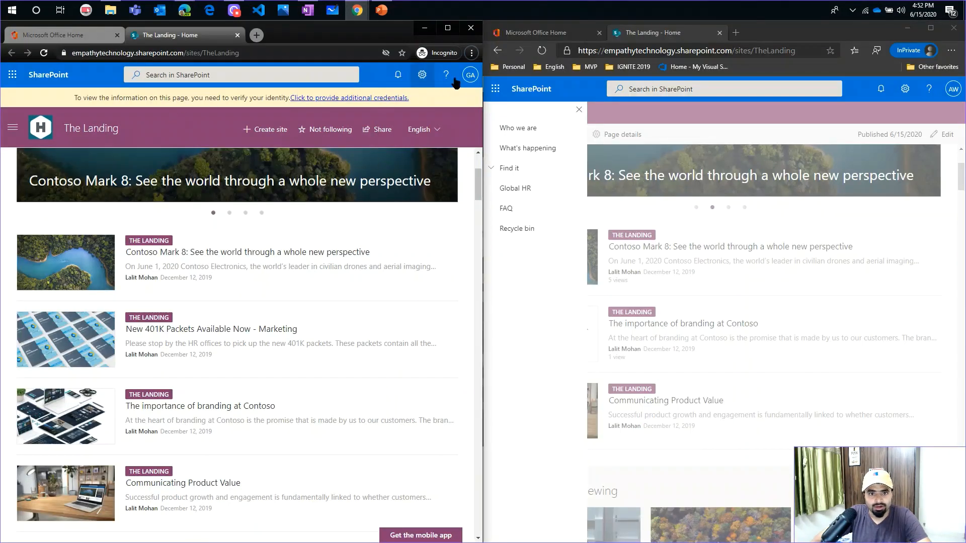
Step: Check the signed-in account in the Incognito and InPrivate windows, and expand the site navigation in the Incognito window
click(470, 75)
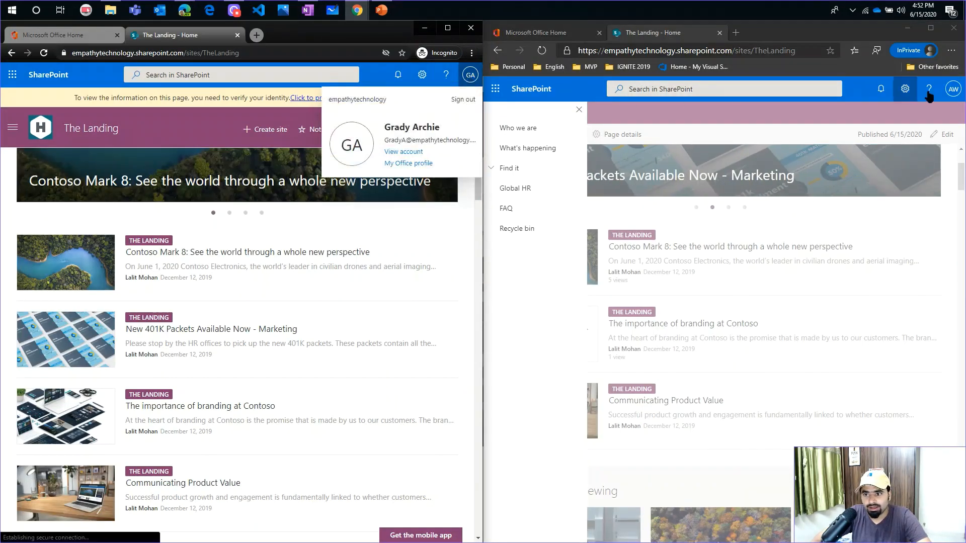
click(953, 89)
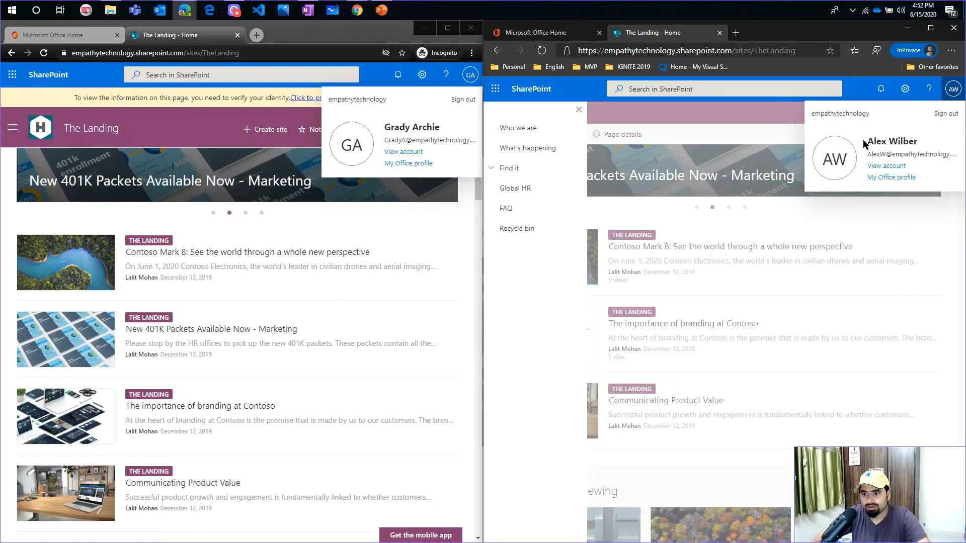
drag(904, 141, 910, 137)
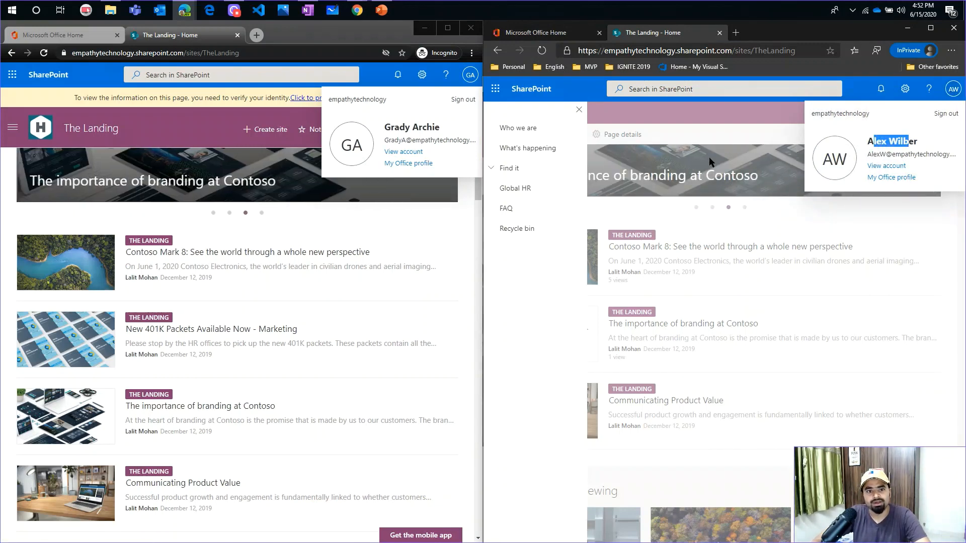
drag(401, 128, 432, 127)
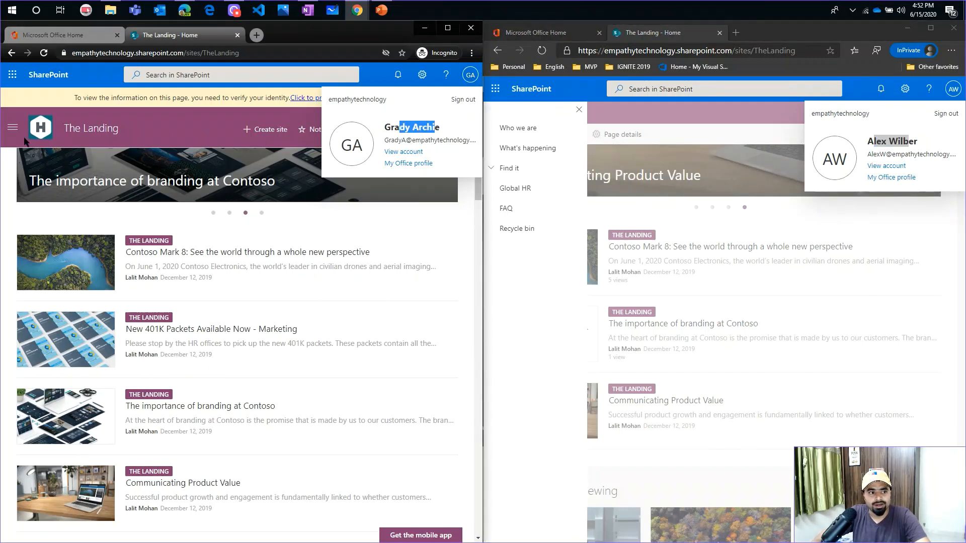
click(11, 129)
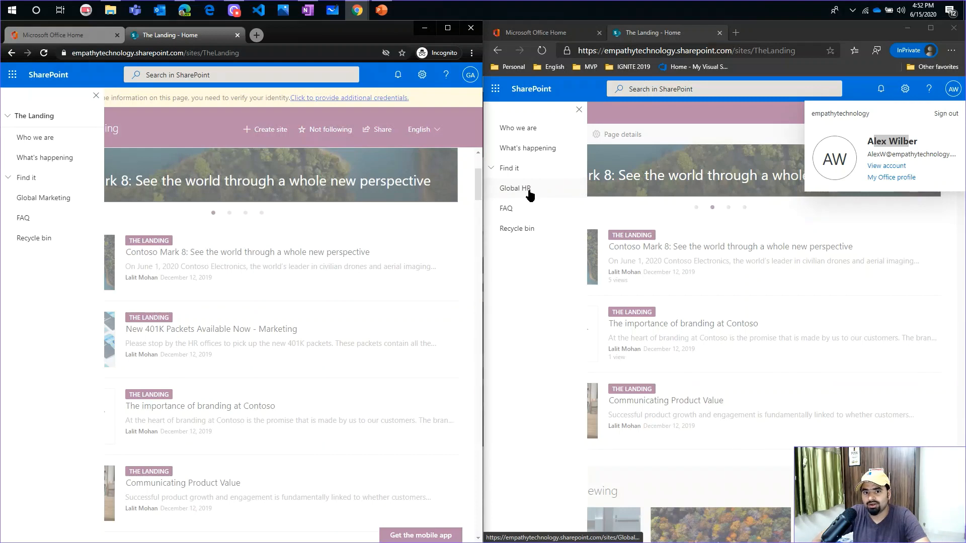
Step: Maximize the InPrivate Edge window, open the Global HR link from The Landing's navigation, and go back
click(933, 28)
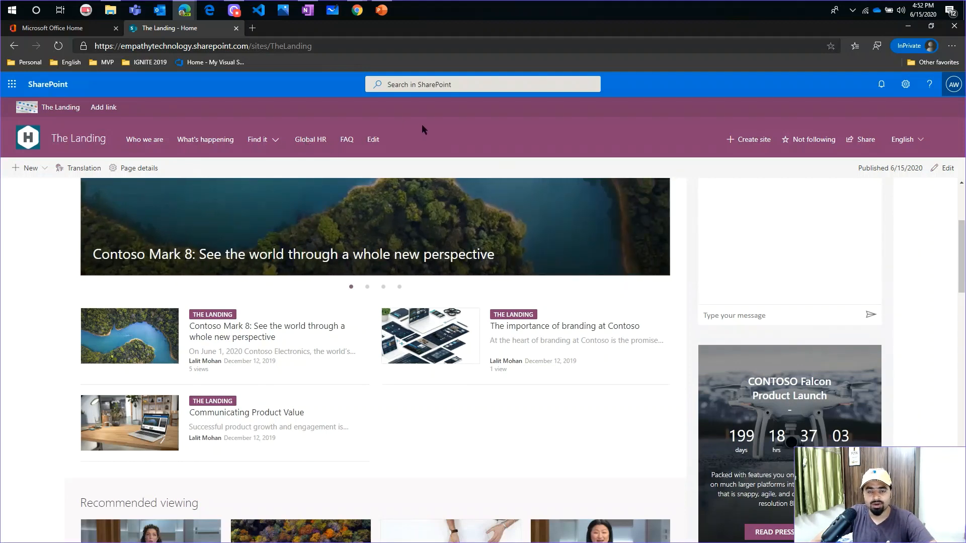
click(315, 141)
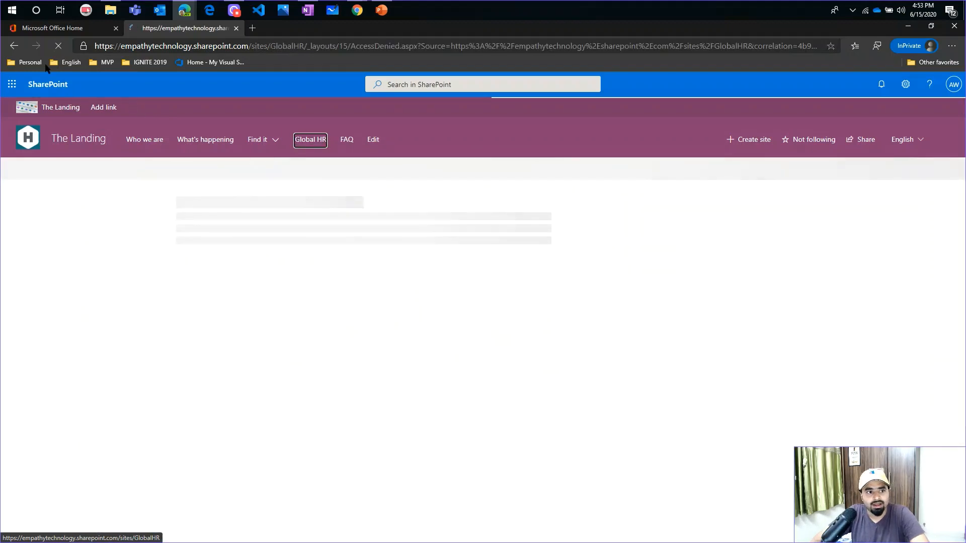
click(14, 45)
Step: Maximize the Chrome Incognito window to view its navigation, and check the signed-in account there and in the InPrivate Edge window
key(alt+Tab)
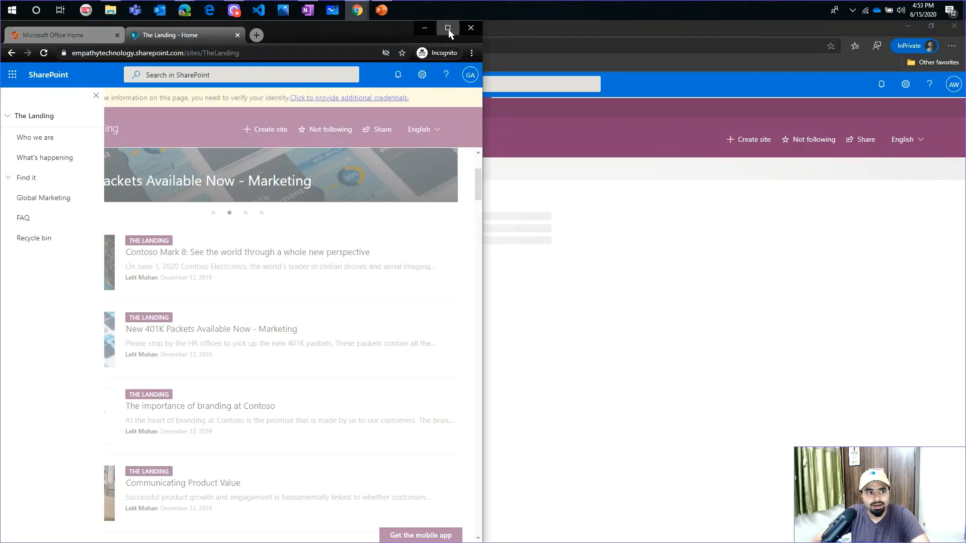
click(448, 31)
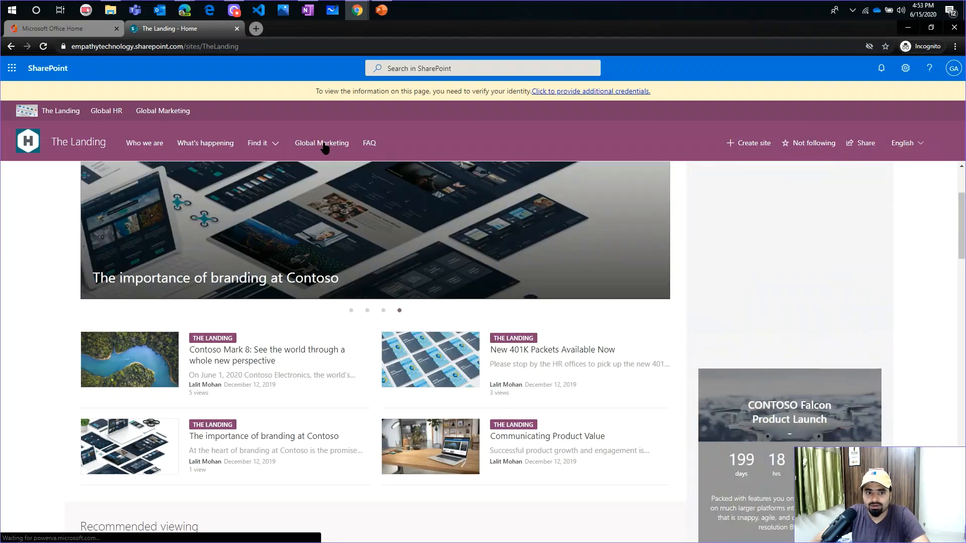
drag(240, 46, 95, 38)
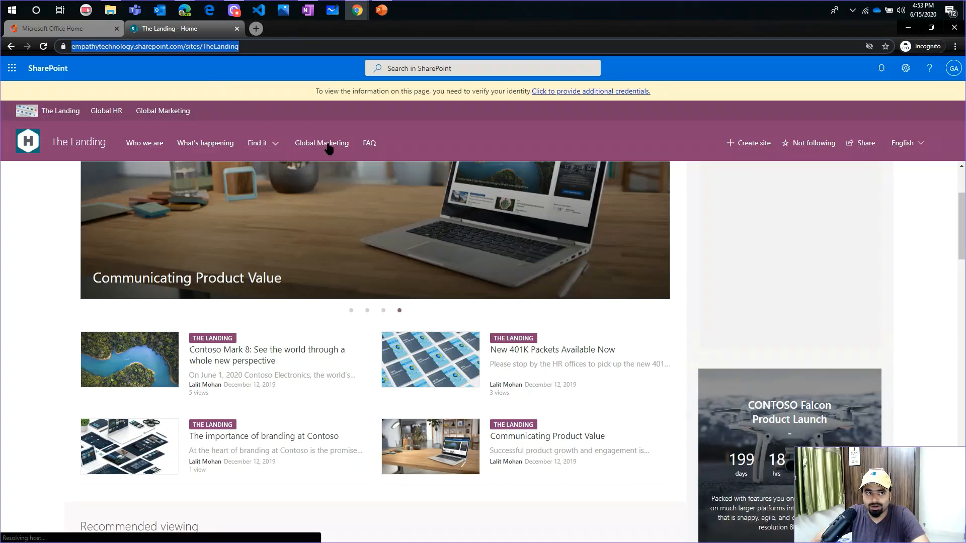
click(953, 78)
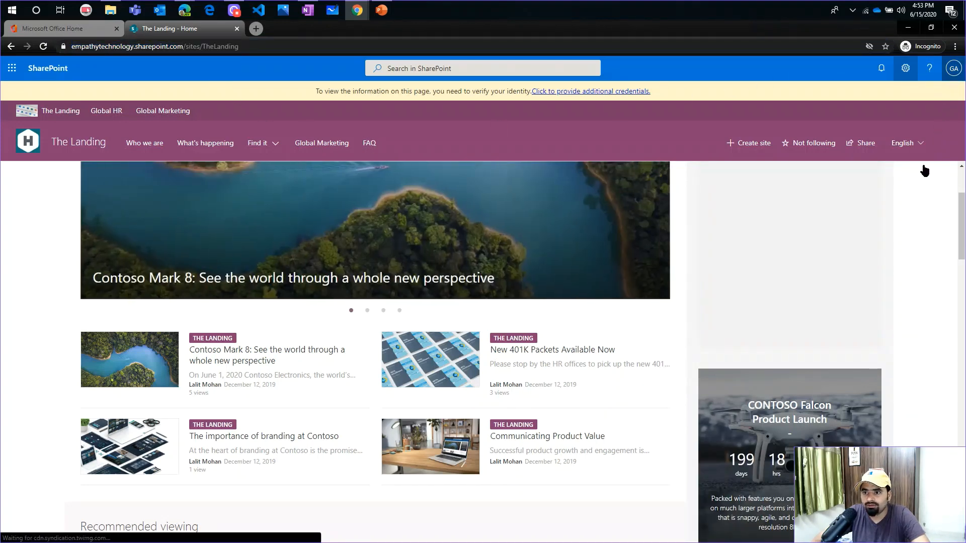
drag(883, 121, 927, 134)
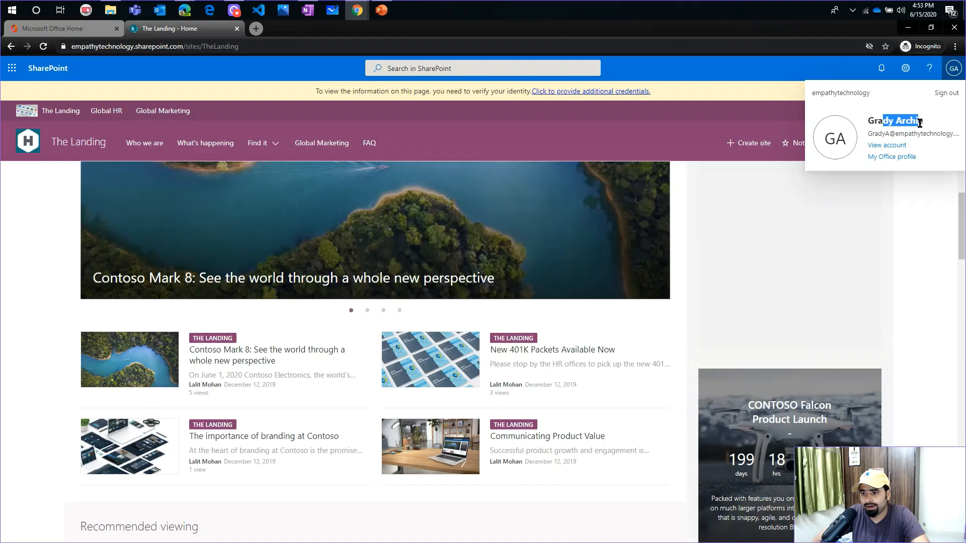
key(alt+Tab)
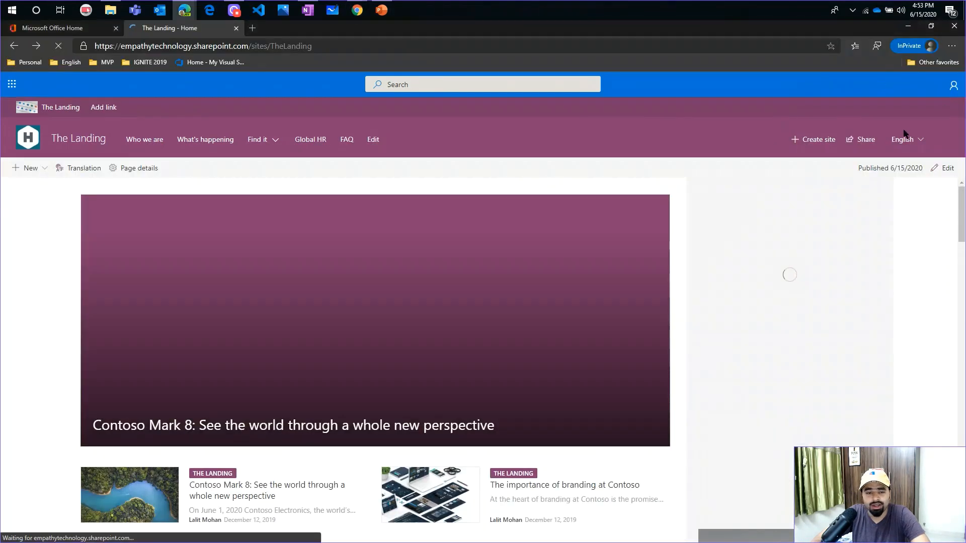
click(945, 85)
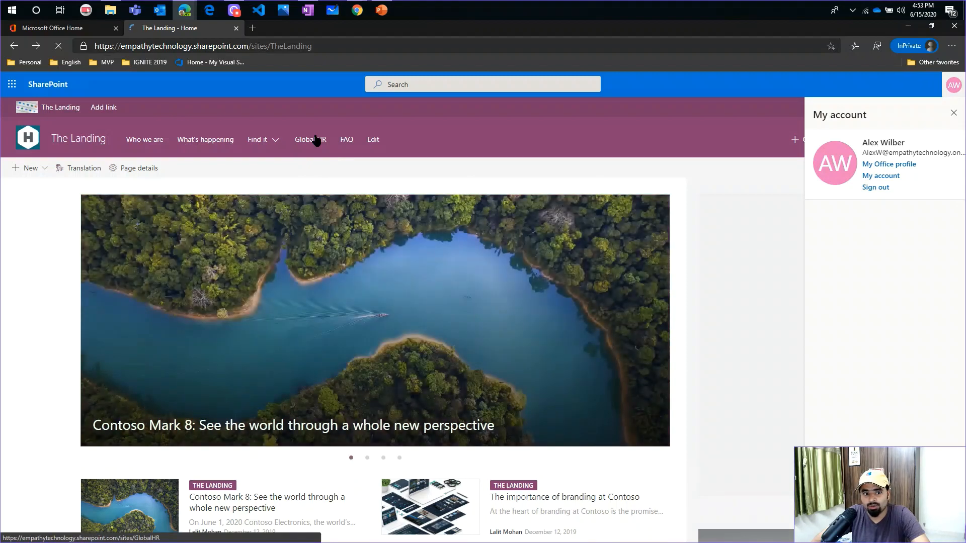
Step: Arrange the InPrivate Edge and Chrome Incognito windows side by side and compare the news items on The Landing
key(super+Right)
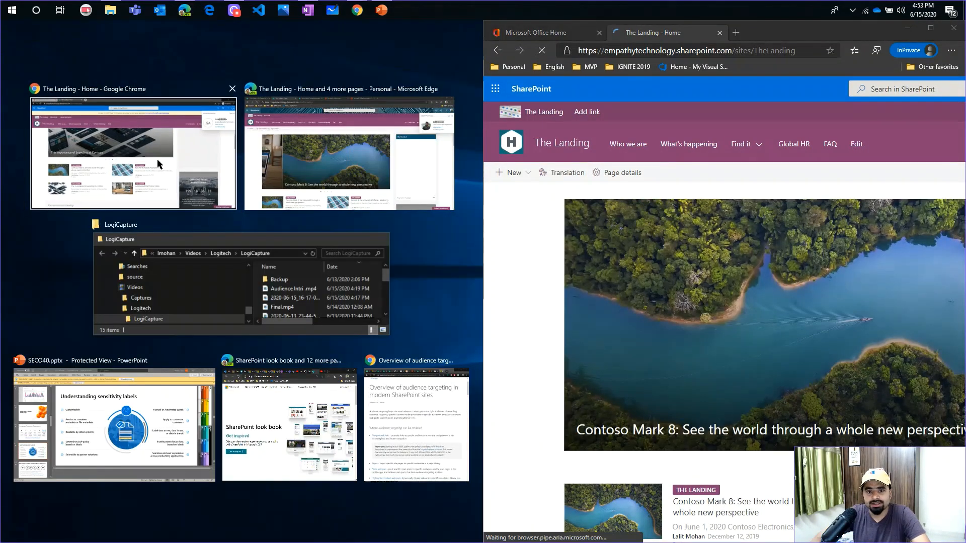
click(157, 164)
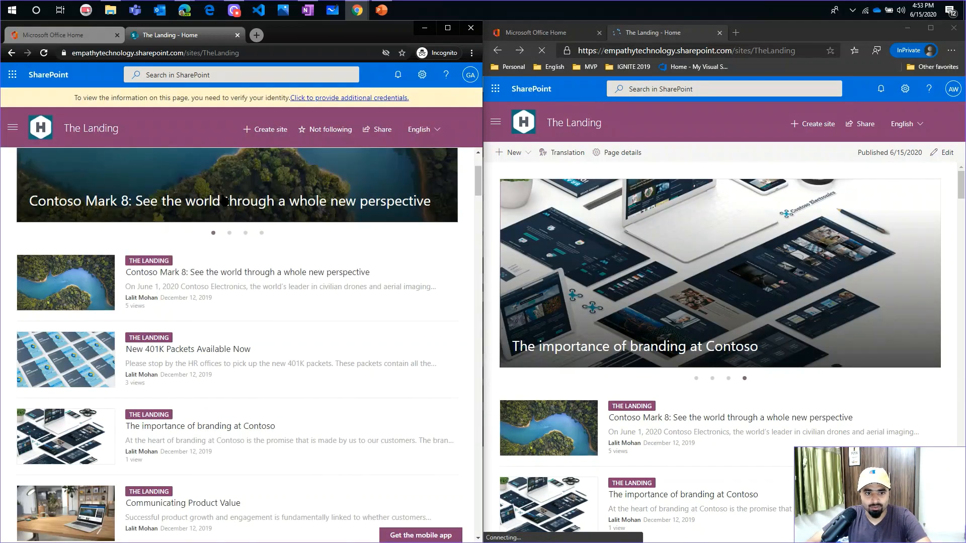
scroll(229, 302, down, 2)
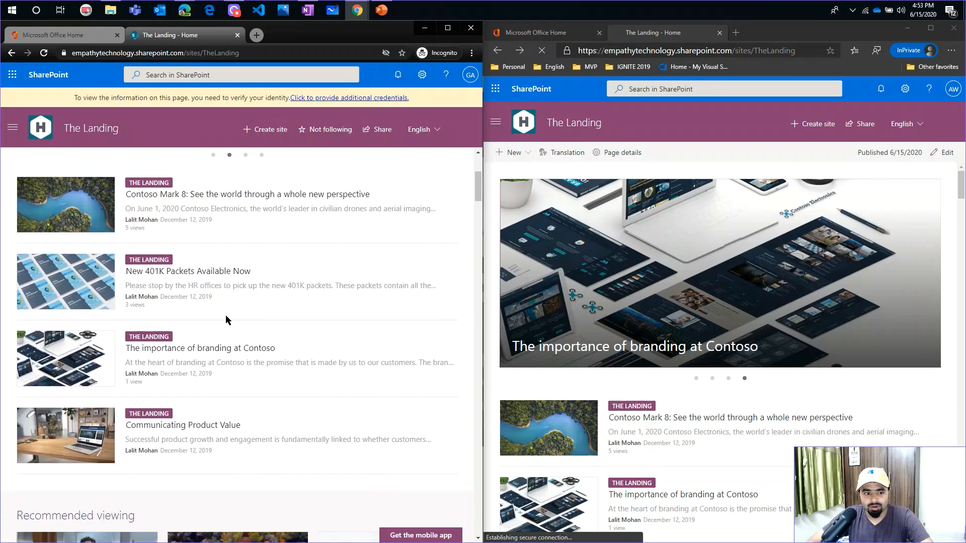
scroll(224, 405, up, 1)
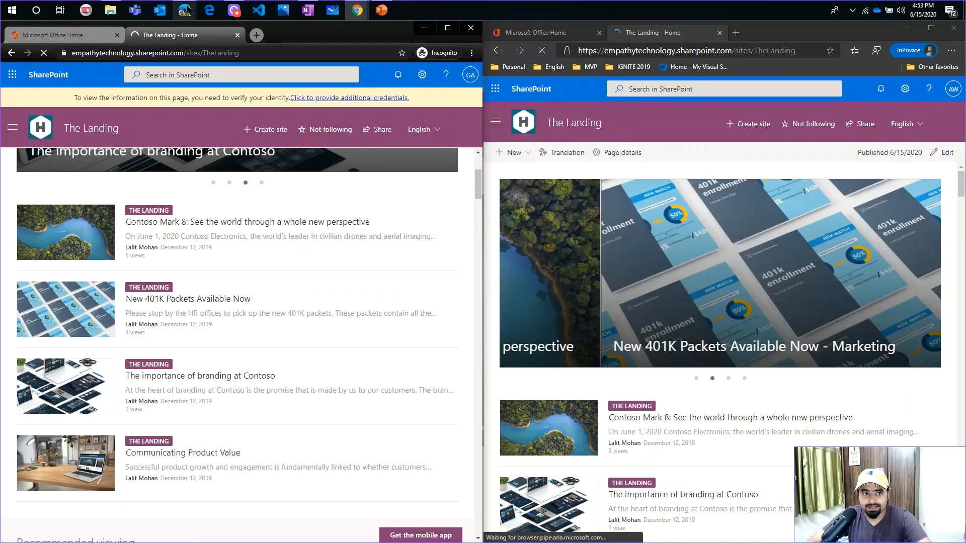
Step: Switch to the main Edge window, check the signed-in account, and review the news items on The Landing
mouse_move(185, 11)
click(222, 71)
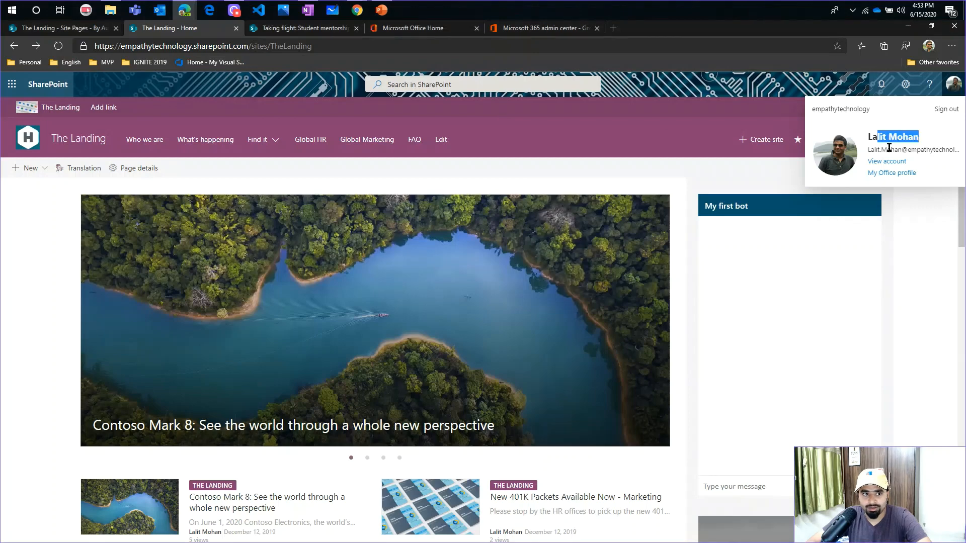
drag(925, 139, 865, 138)
scroll(534, 355, down, 2)
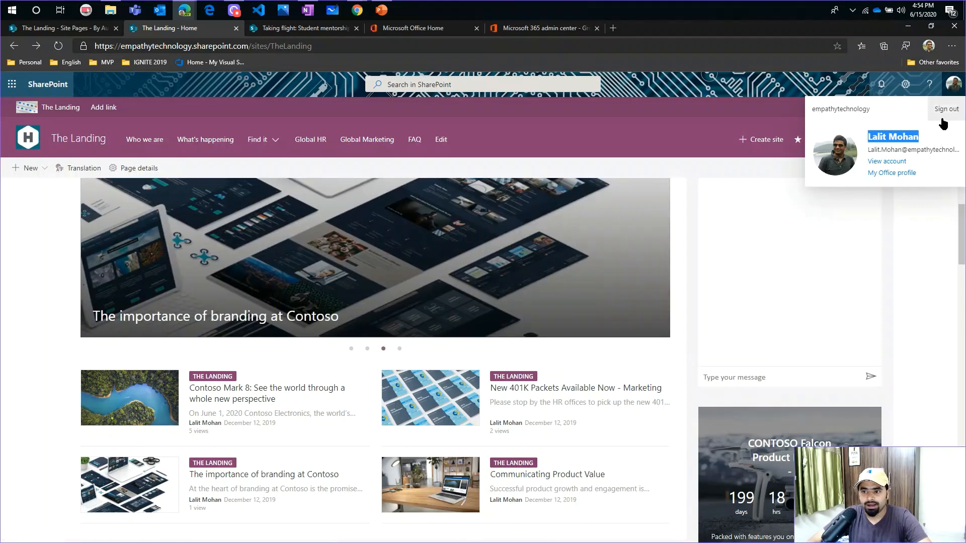
Step: Put The Landing's home page into edit mode and toggle audience targeting off and back on for the News web part
click(953, 84)
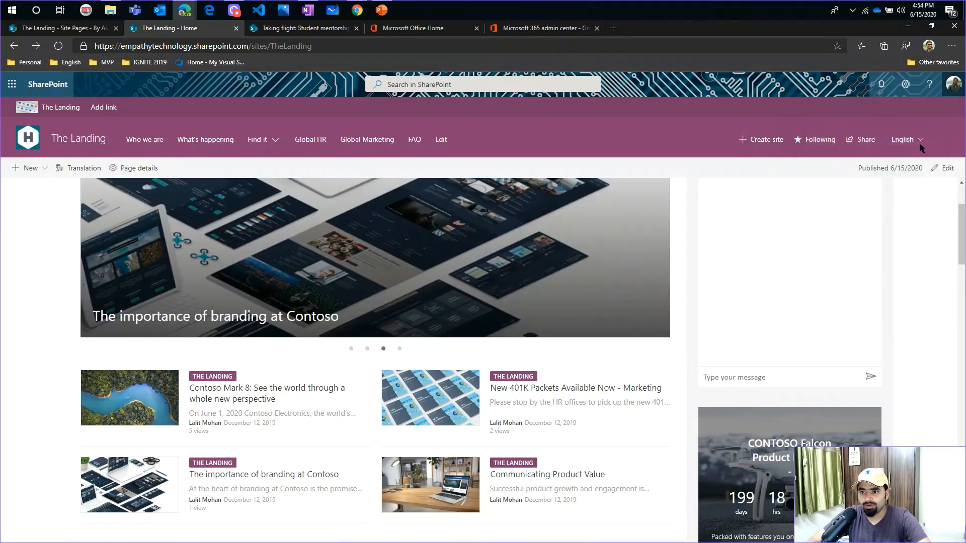
click(941, 172)
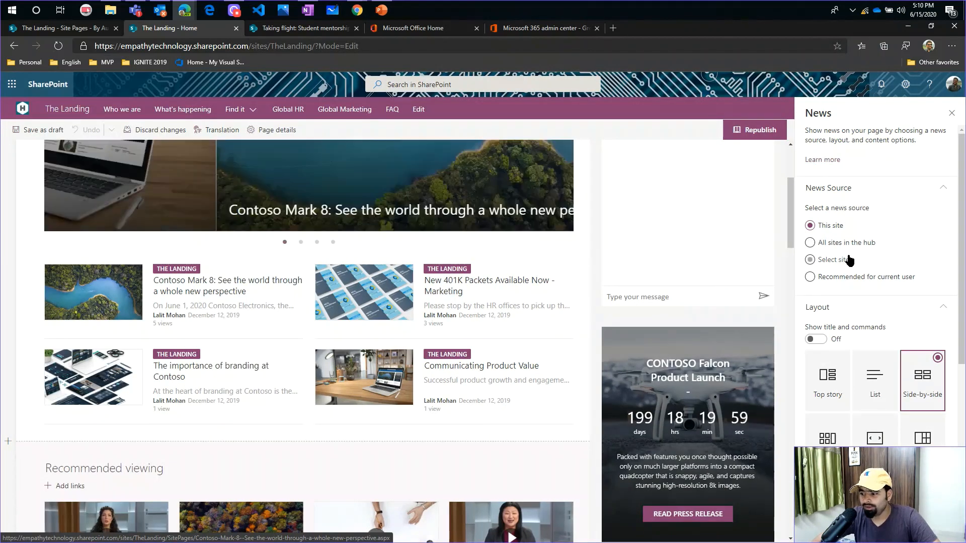
scroll(833, 286, down, 5)
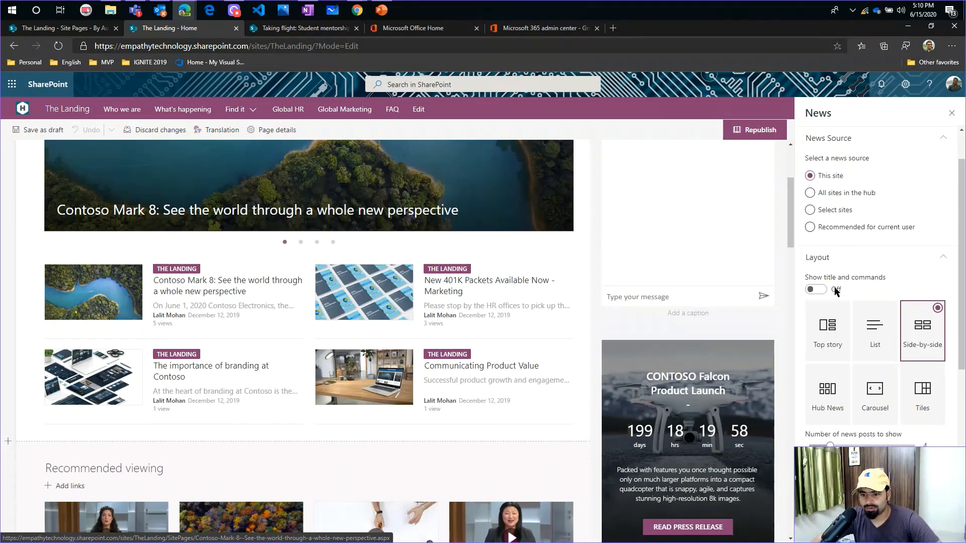
scroll(852, 404, down, 2)
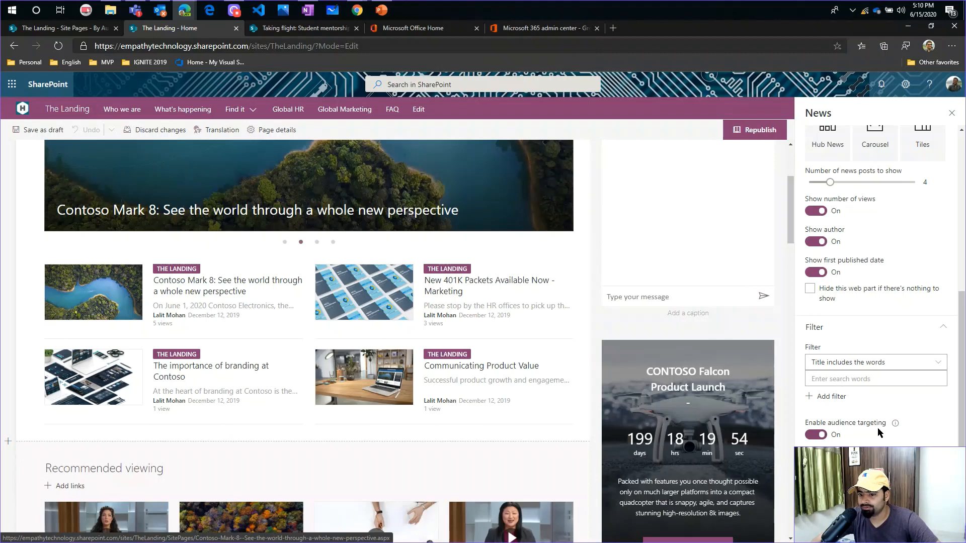
click(817, 435)
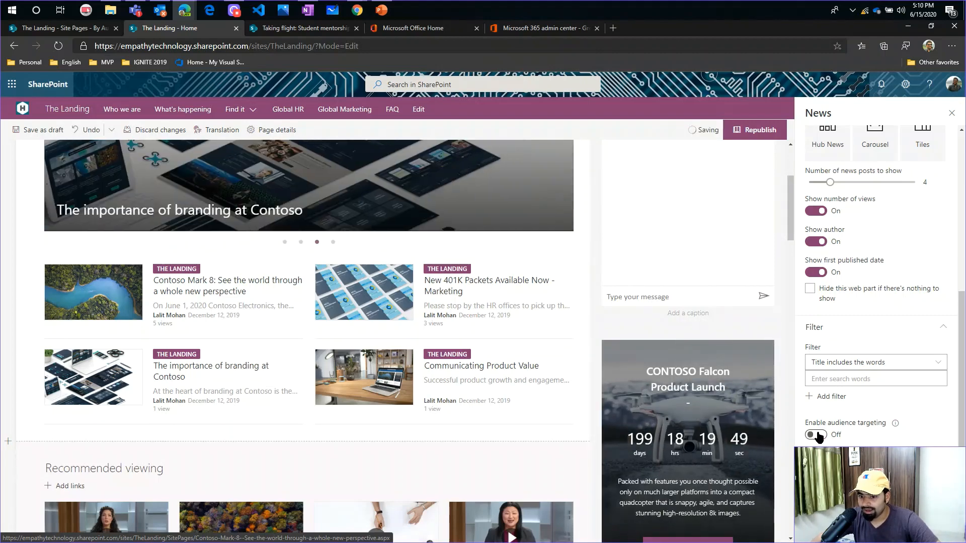
click(817, 435)
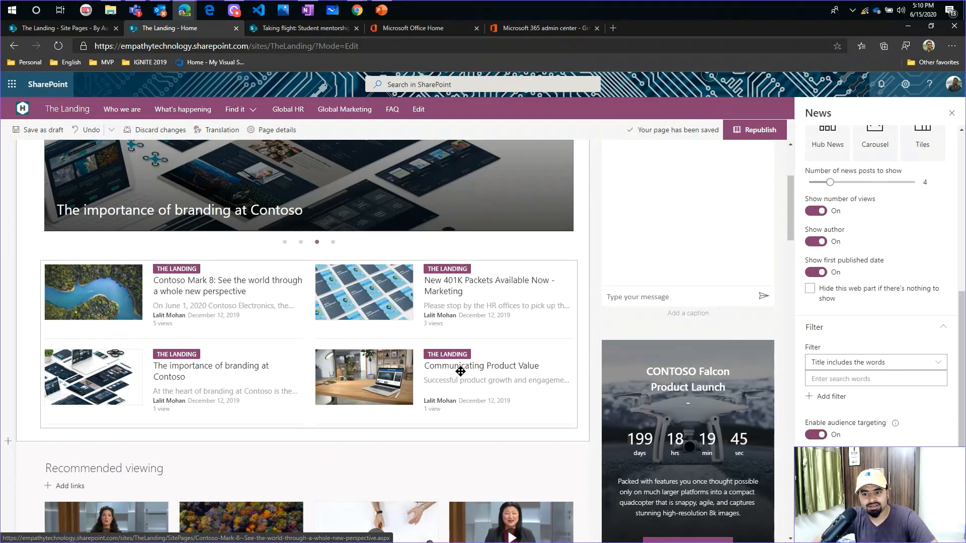
Step: Open the Site Pages library's audience targeting settings, confirm them with audience targeting enabled, and return to the library
click(82, 31)
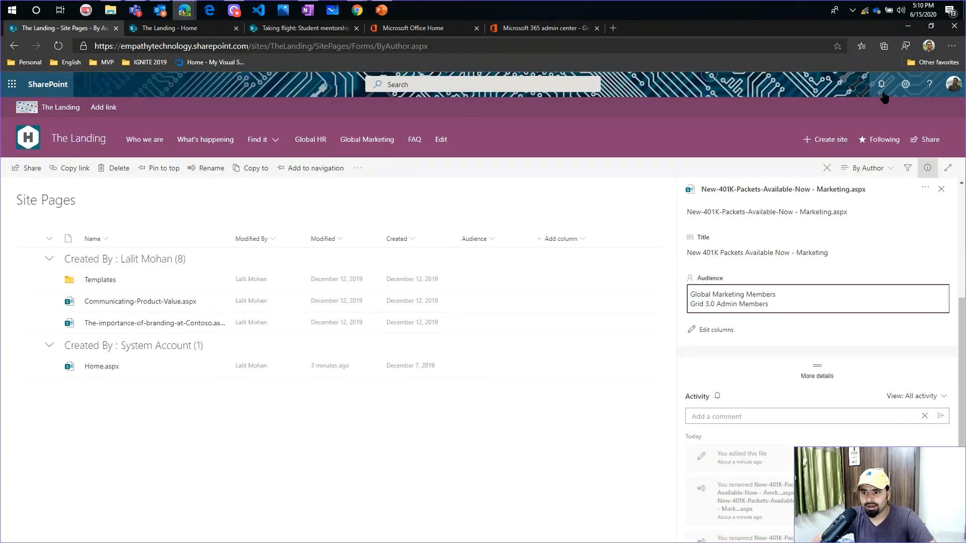
click(903, 91)
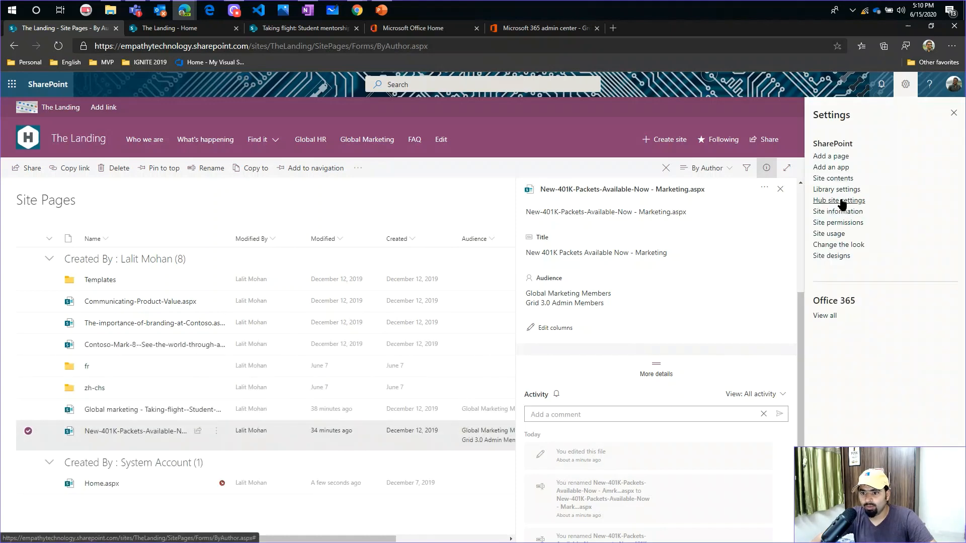
click(839, 190)
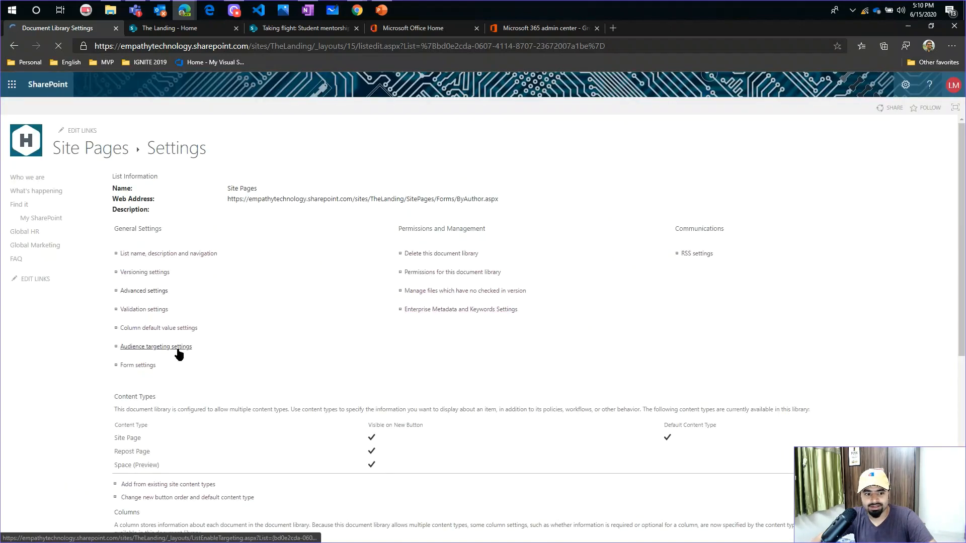
click(179, 347)
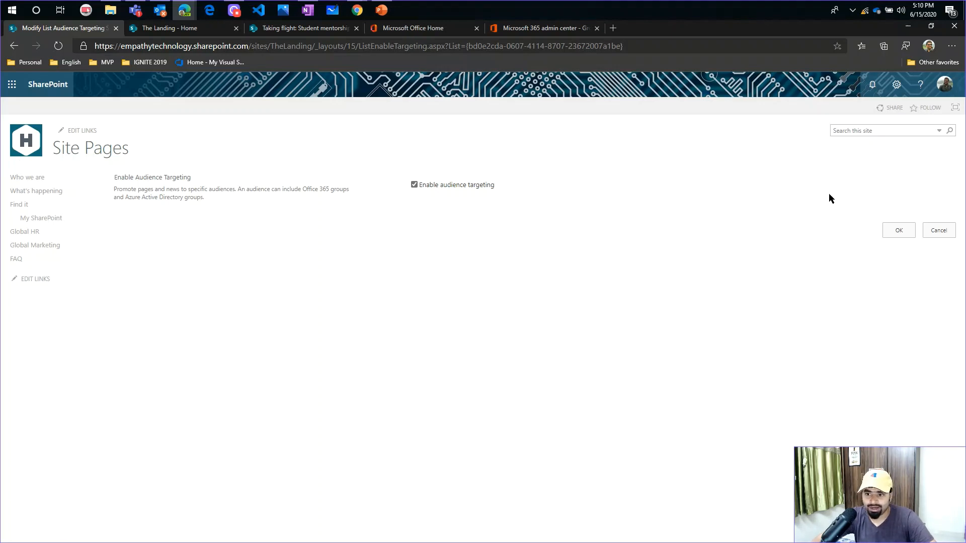
click(900, 232)
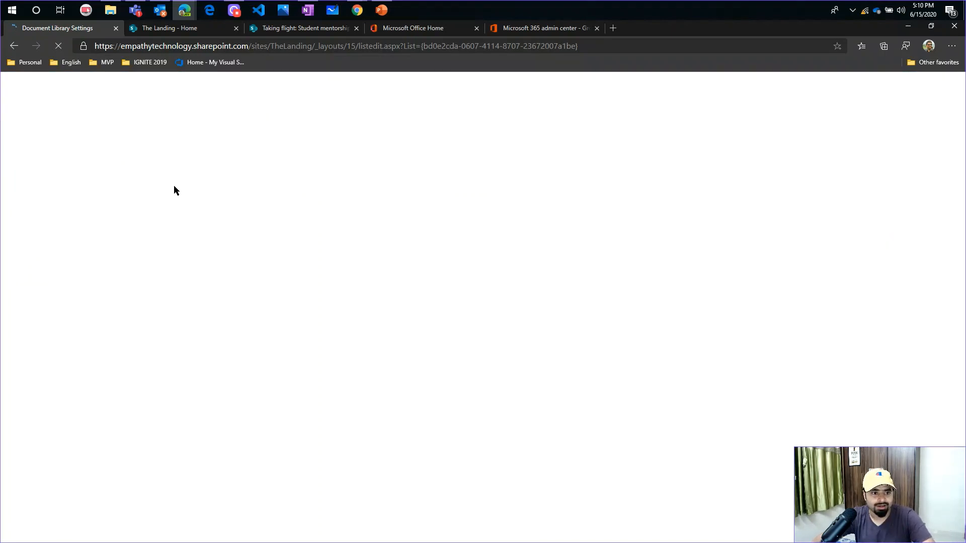
click(104, 153)
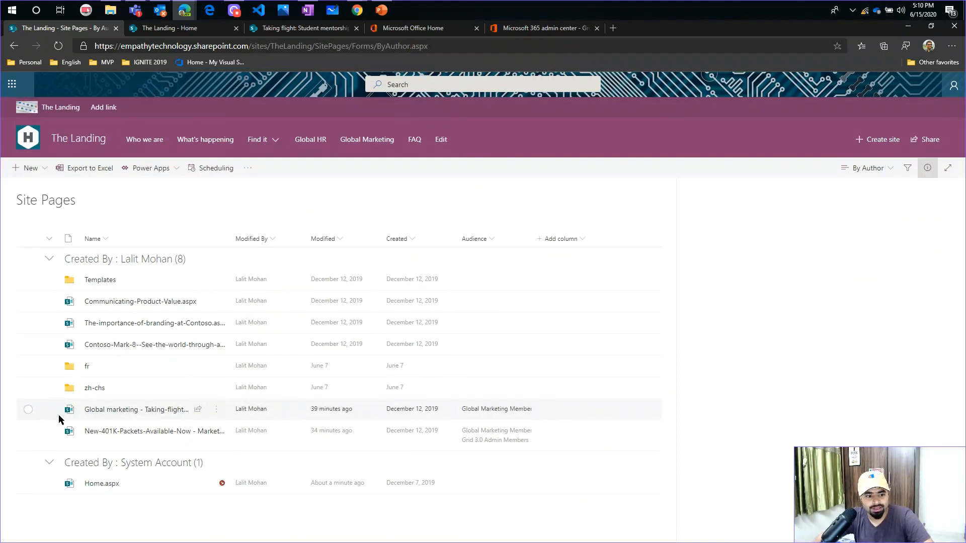
Step: Add Grid 3.0 Admin Members to the audience of the Global marketing - Taking-flight student mentorship page
click(32, 412)
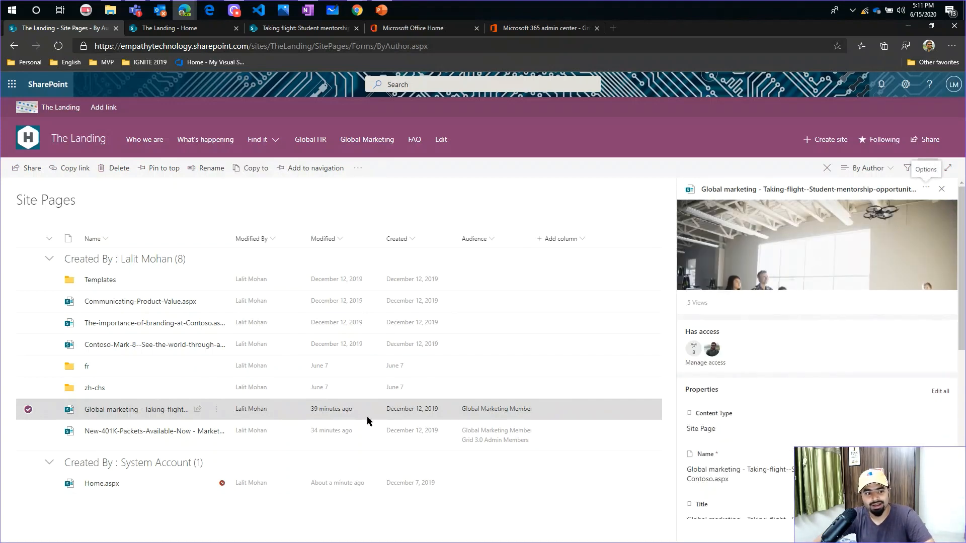
scroll(749, 465, down, 1)
scroll(780, 468, down, 3)
scroll(754, 403, up, 1)
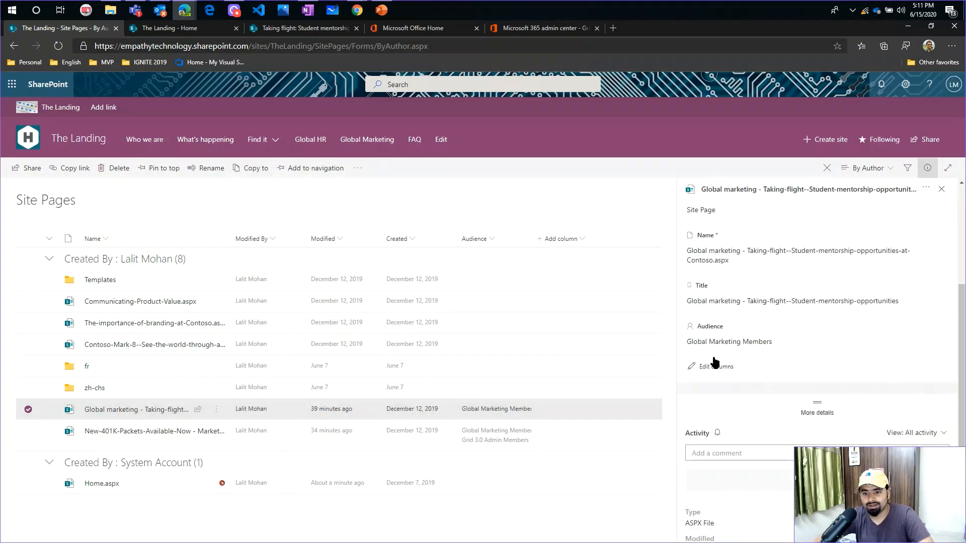
click(730, 343)
text(Grid)
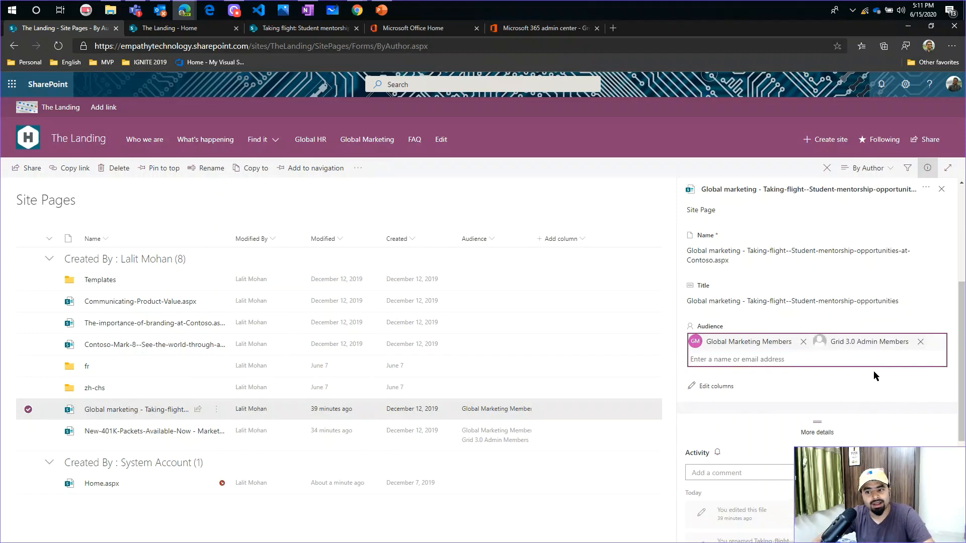
click(873, 375)
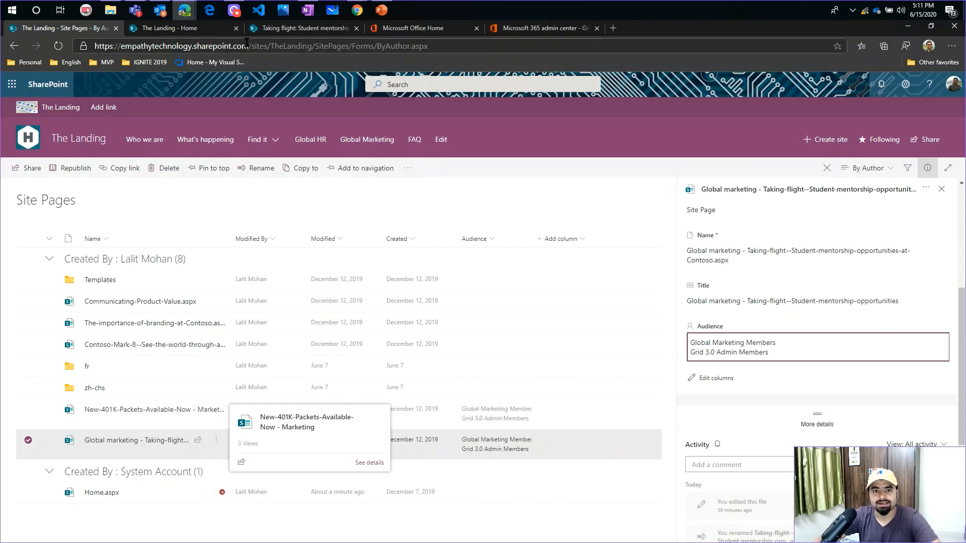
Step: In the Chrome Incognito window, check The Landing's navigation and signed-in account, and open the New 401K Packets Available Now - Marketing news item
mouse_move(357, 10)
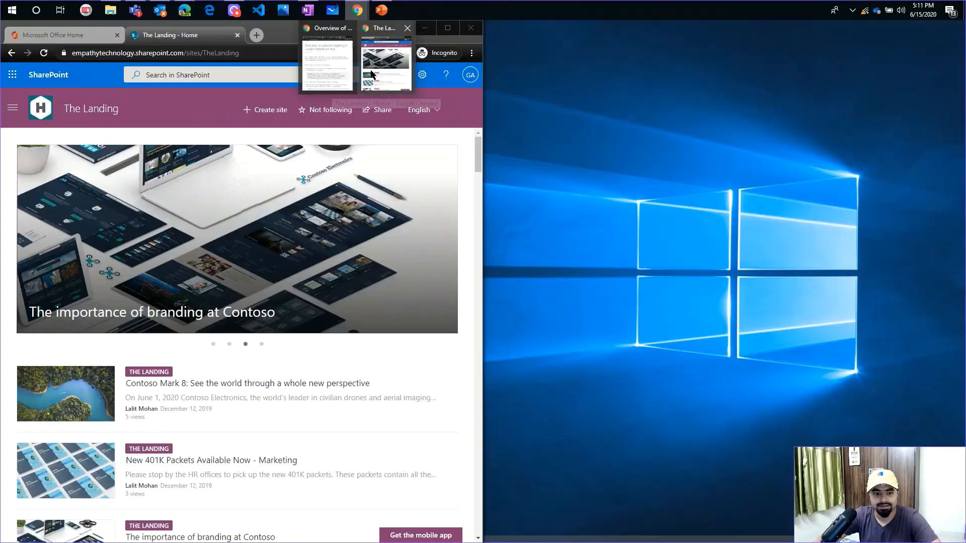
click(371, 74)
scroll(245, 423, down, 1)
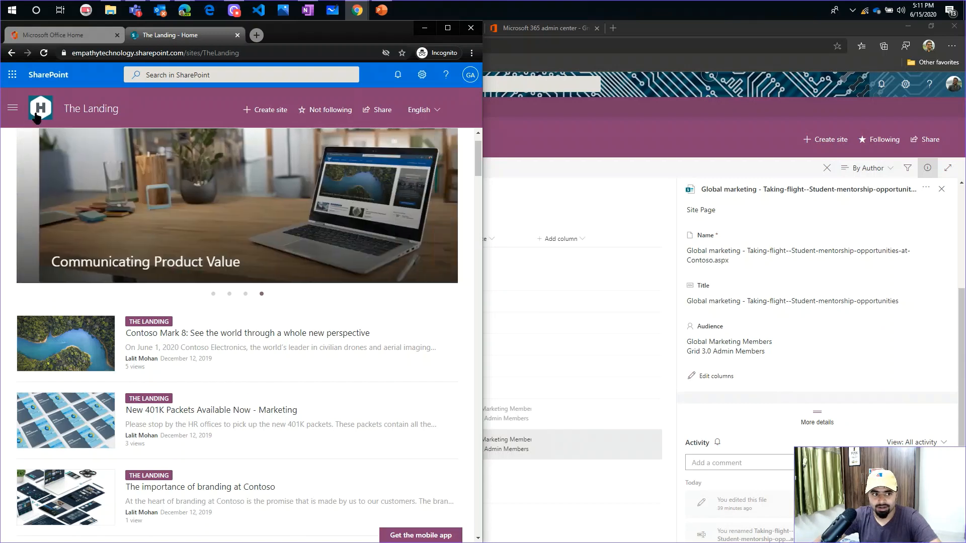
click(11, 109)
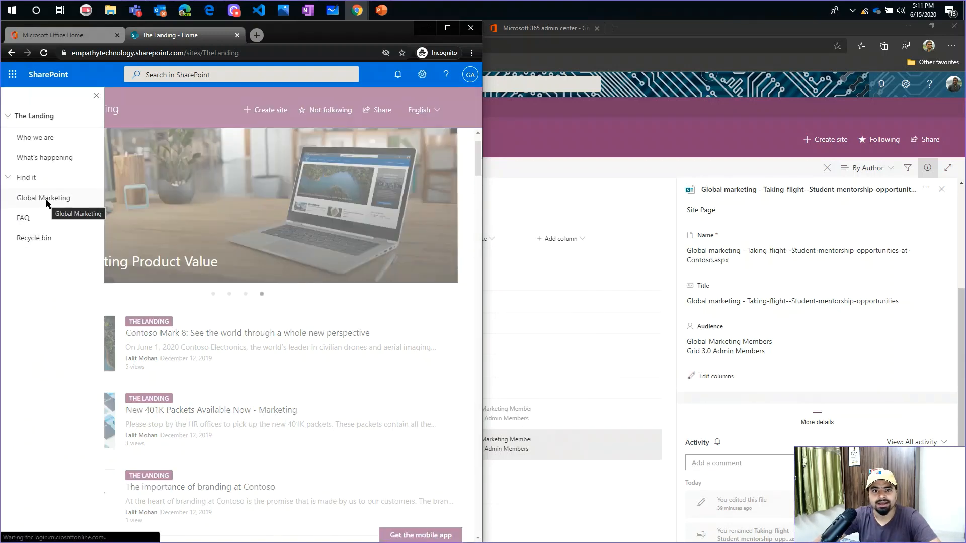
click(473, 76)
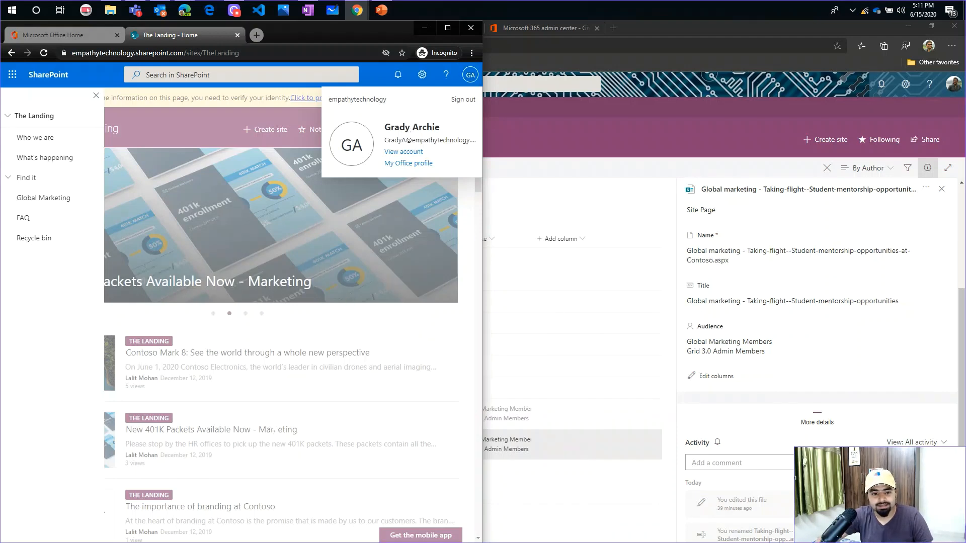
click(274, 428)
click(256, 432)
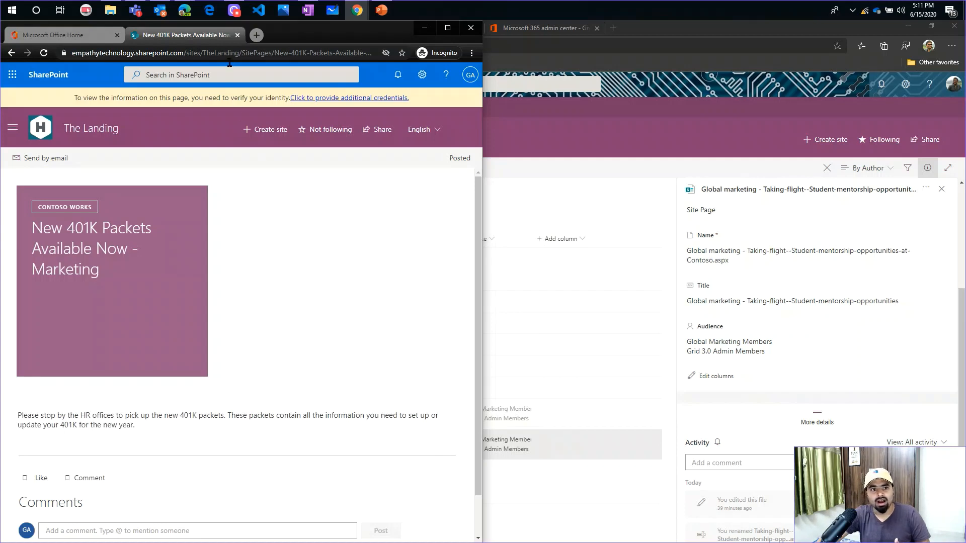
Step: Check the signed-in account in the InPrivate Edge window, return the Incognito window to The Landing, and compare both windows' news items
mouse_move(184, 10)
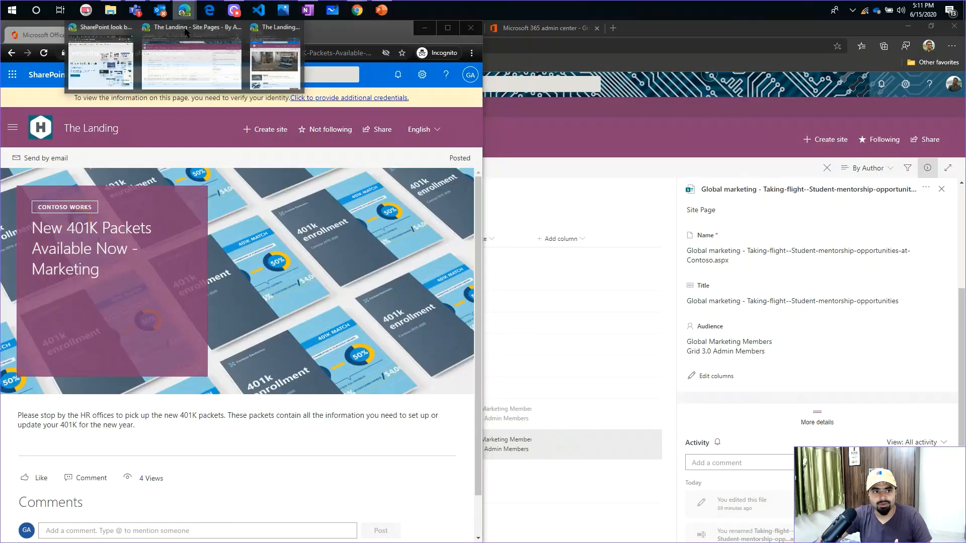
click(251, 83)
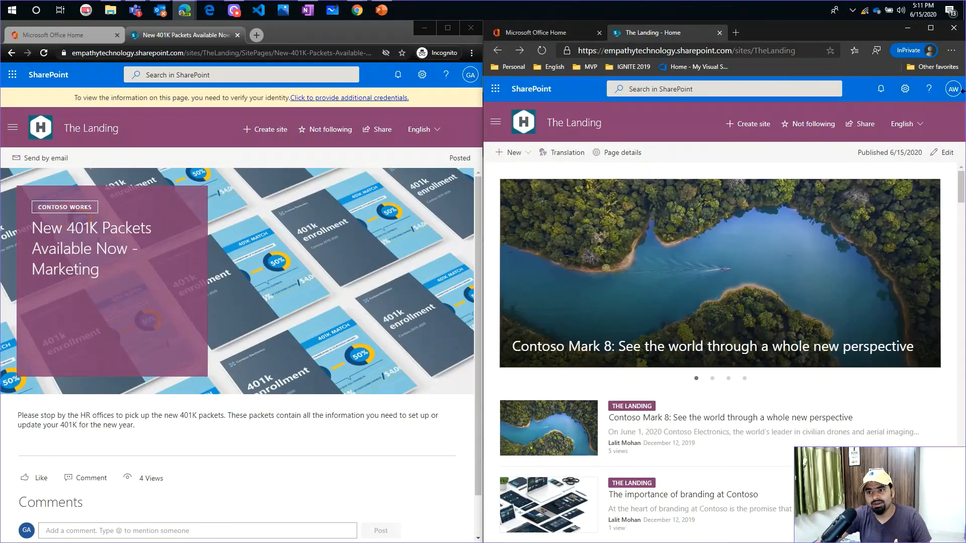
click(950, 92)
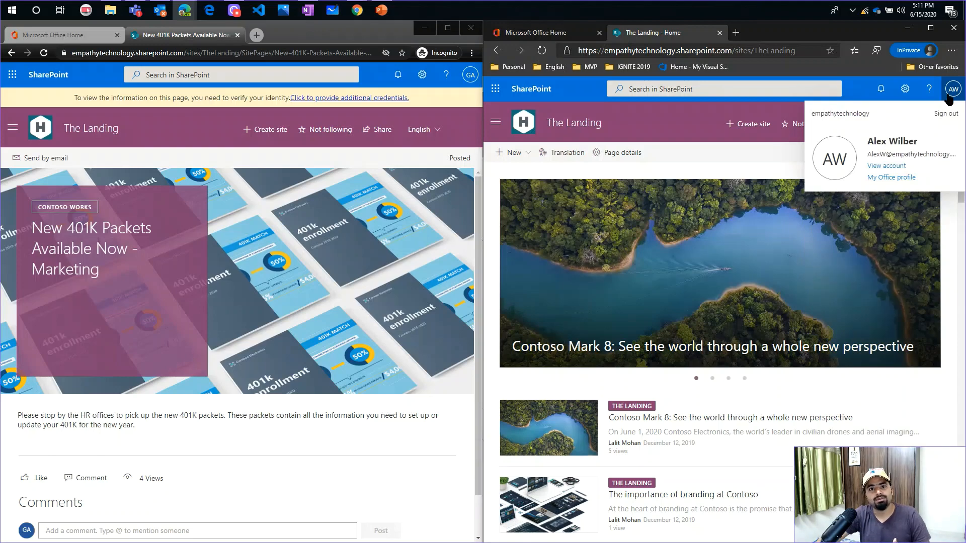
scroll(749, 262, down, 2)
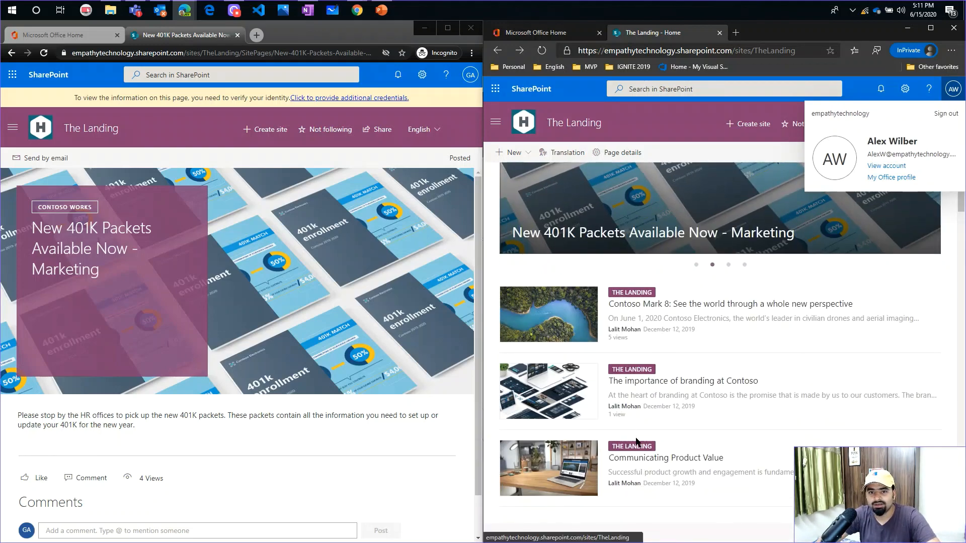
click(45, 129)
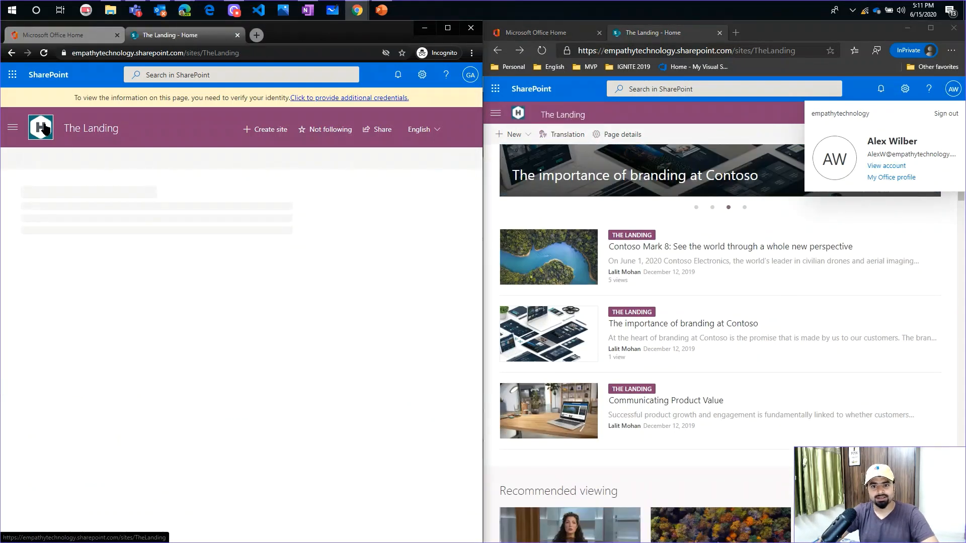
click(956, 89)
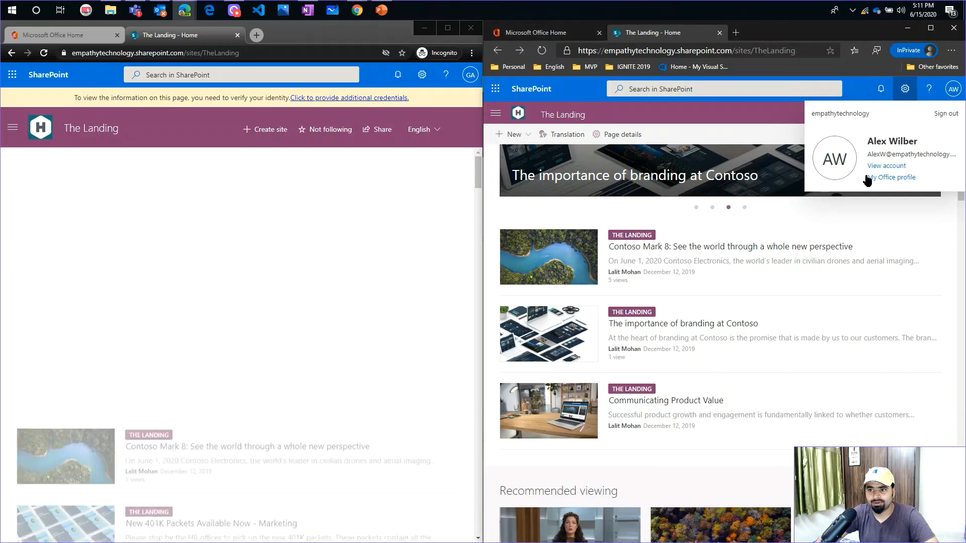
scroll(216, 309, down, 4)
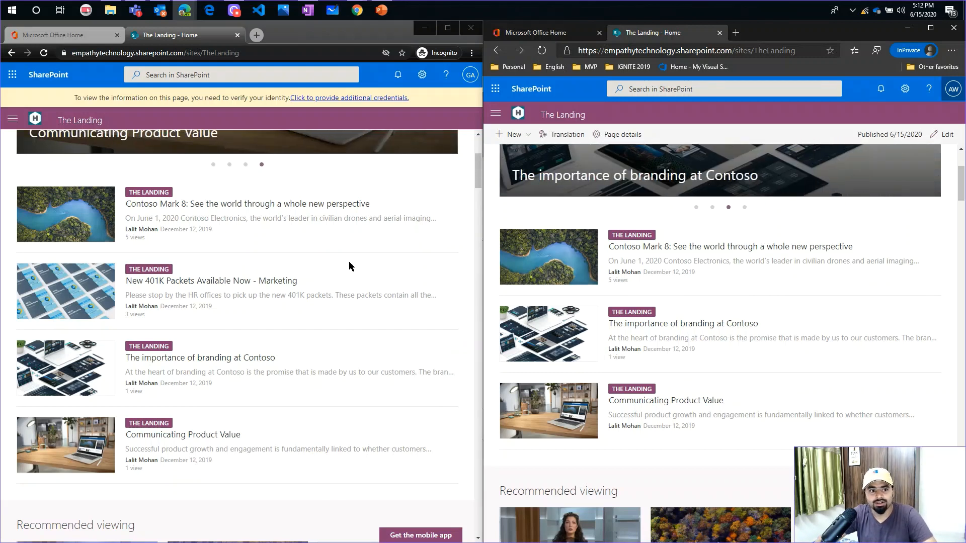
Step: Switch back to the main Edge window's home page in edit mode and close the News web part's settings
click(185, 10)
click(245, 75)
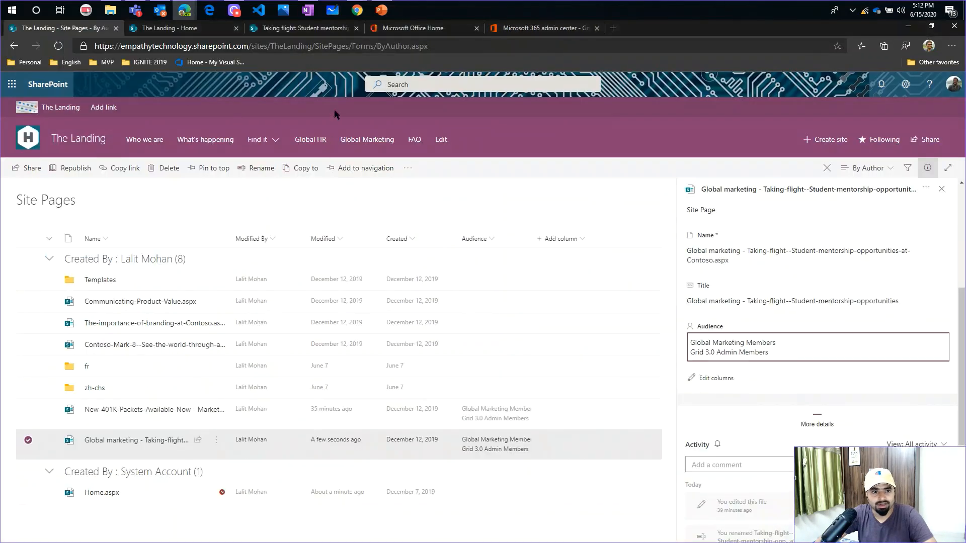
click(170, 28)
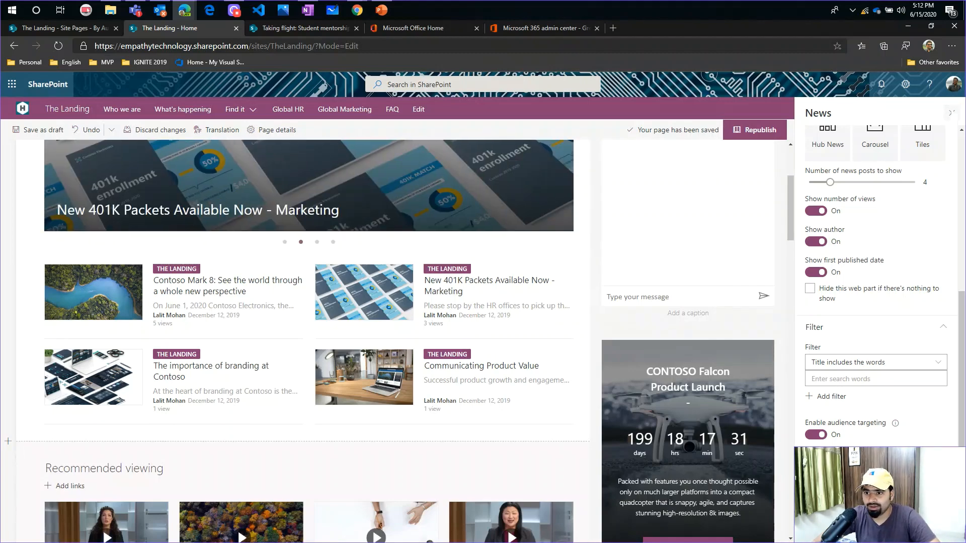
click(951, 113)
scroll(327, 405, down, 4)
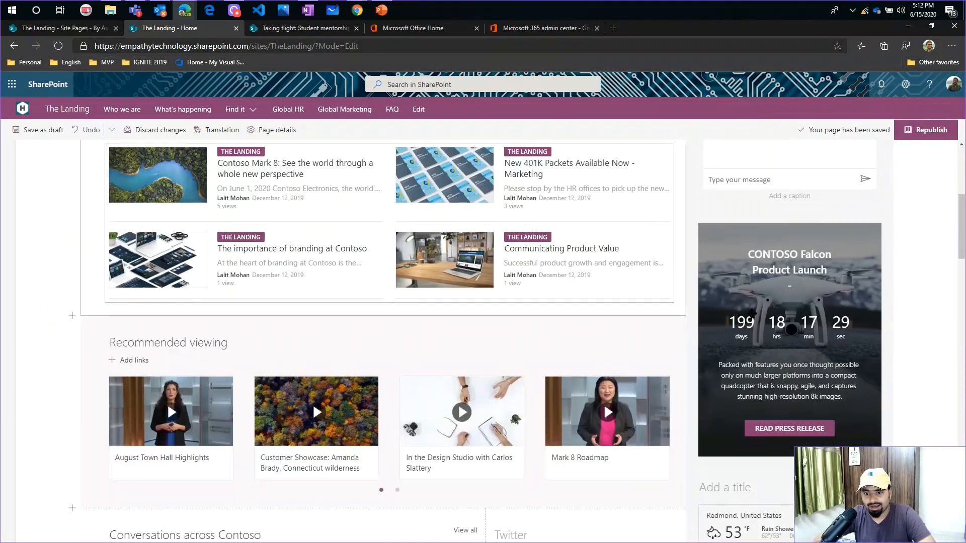
scroll(378, 434, up, 5)
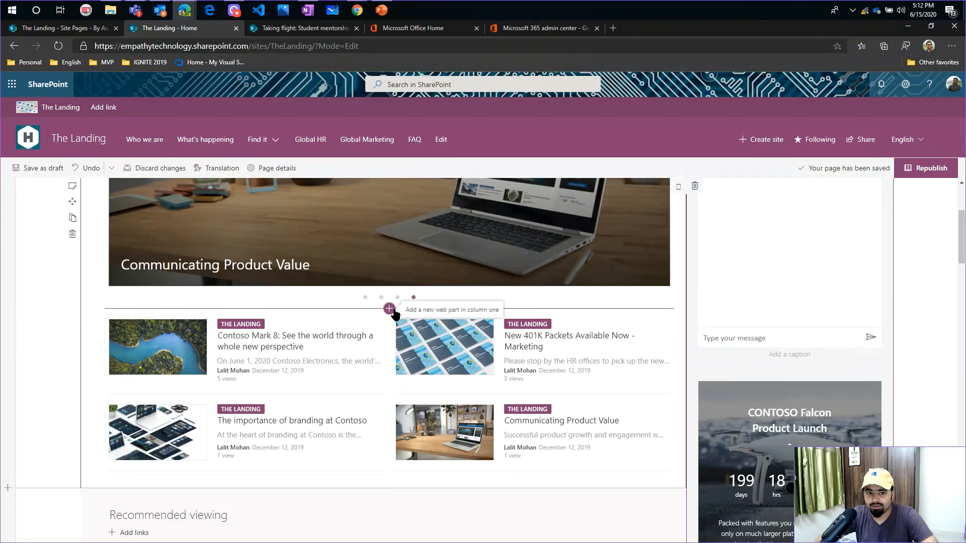
Step: Add a Highlighted content web part directly above the side-by-side news items on the home page
click(394, 311)
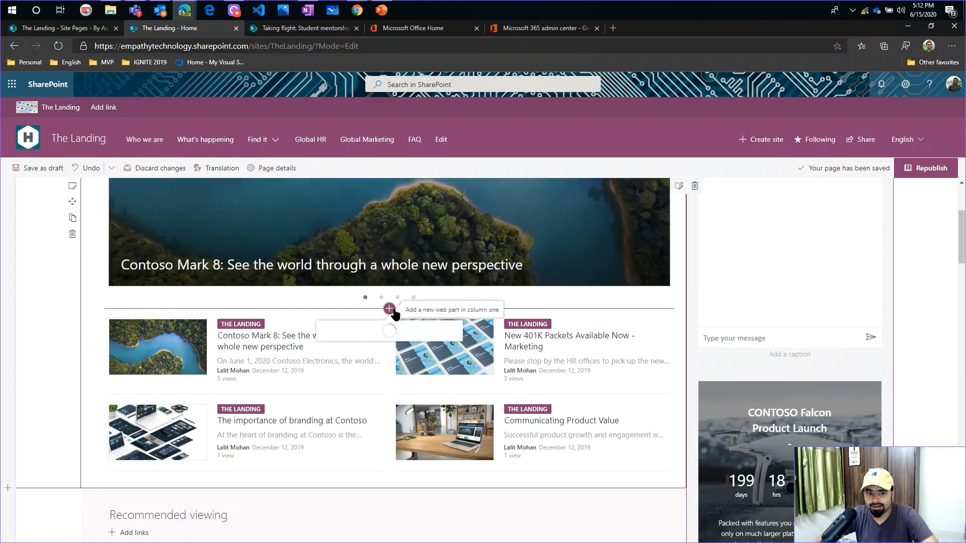
text(High)
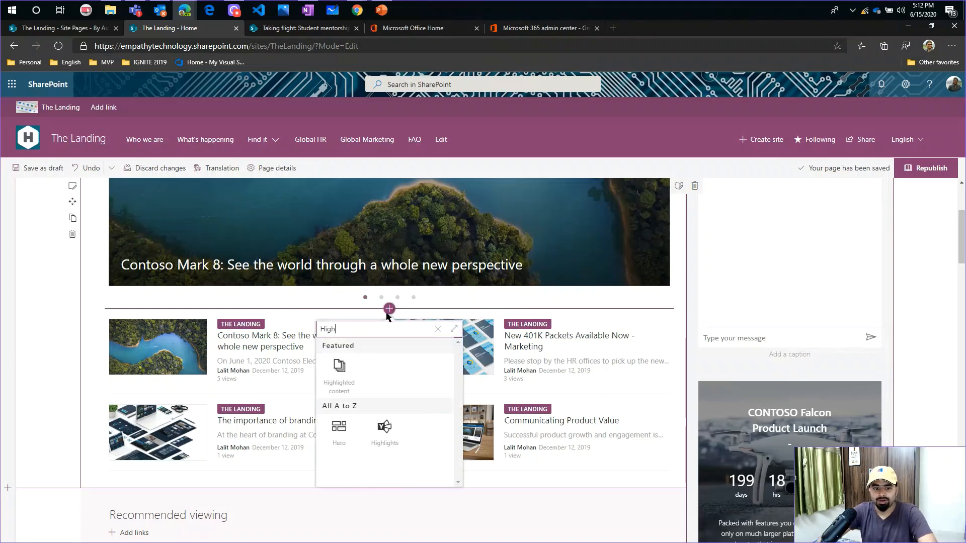
click(340, 388)
scroll(340, 387, down, 3)
scroll(341, 388, up, 1)
scroll(340, 390, up, 5)
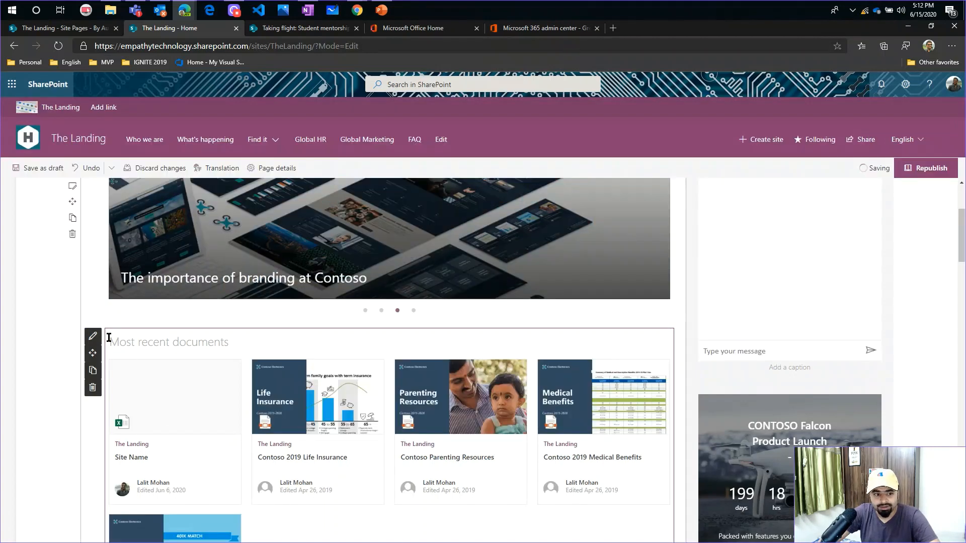
Step: Open the Highlighted content web part's settings and title the web part "Marekting Group Document"
click(93, 336)
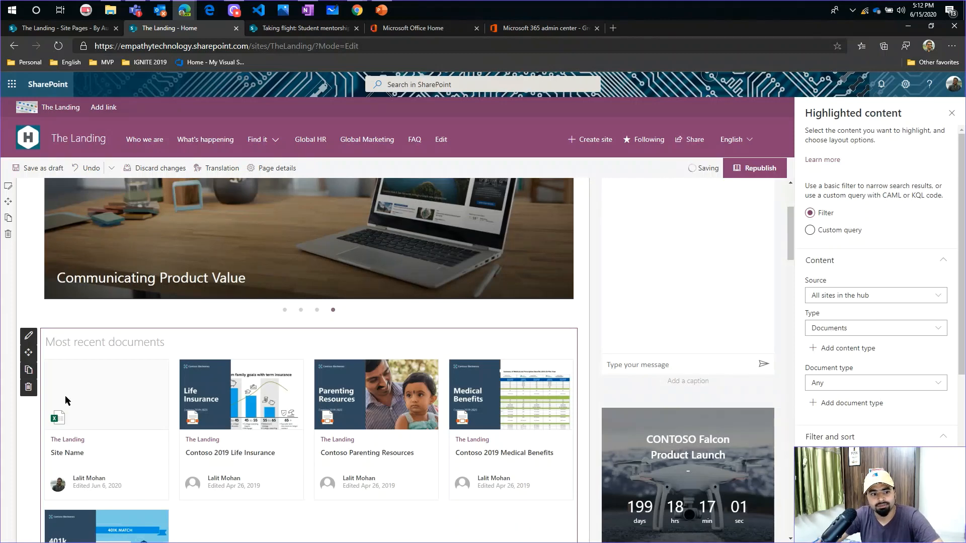
click(72, 338)
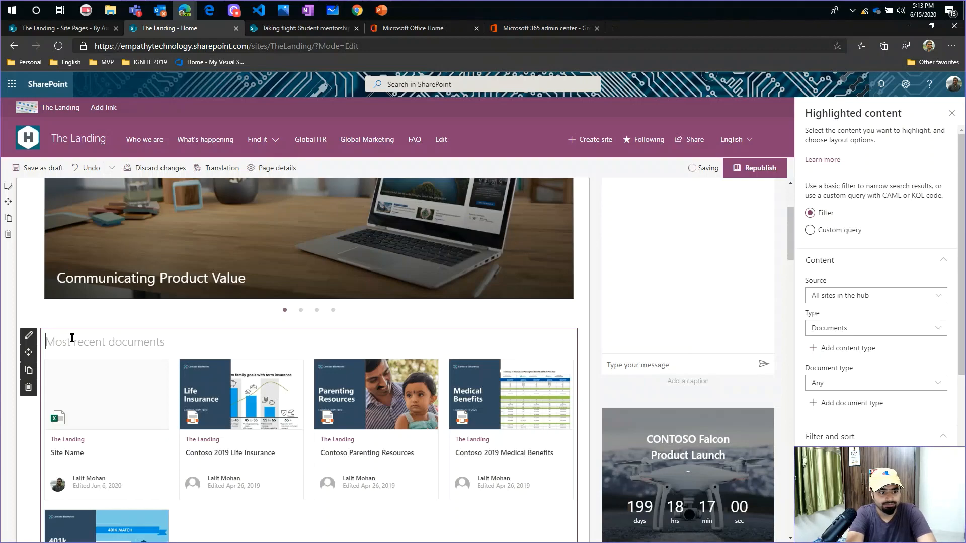
text(marekting)
key(ctrl+a)
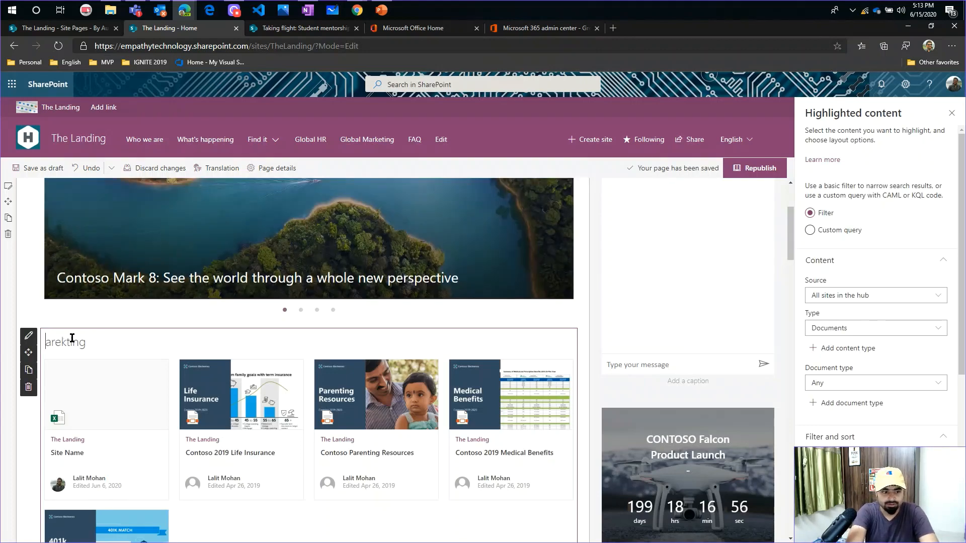
text(Marekting)
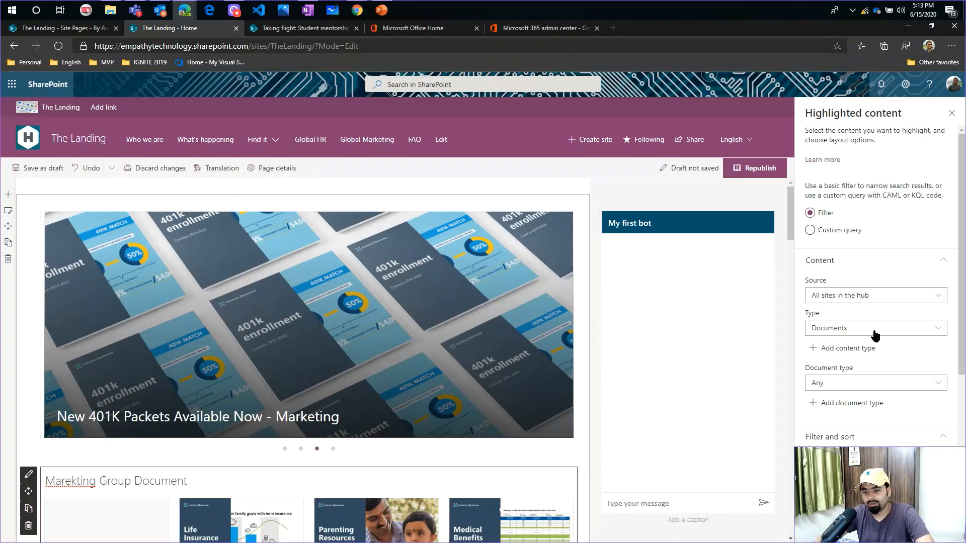
Step: Enable audience targeting on the Highlighted content web part with Documents as the content type, and republish the home page
scroll(873, 330, down, 4)
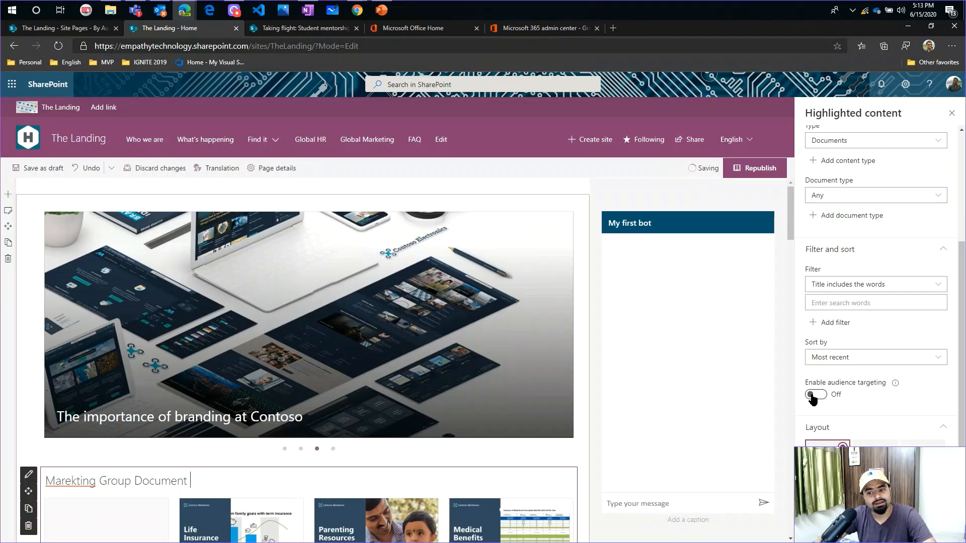
click(812, 396)
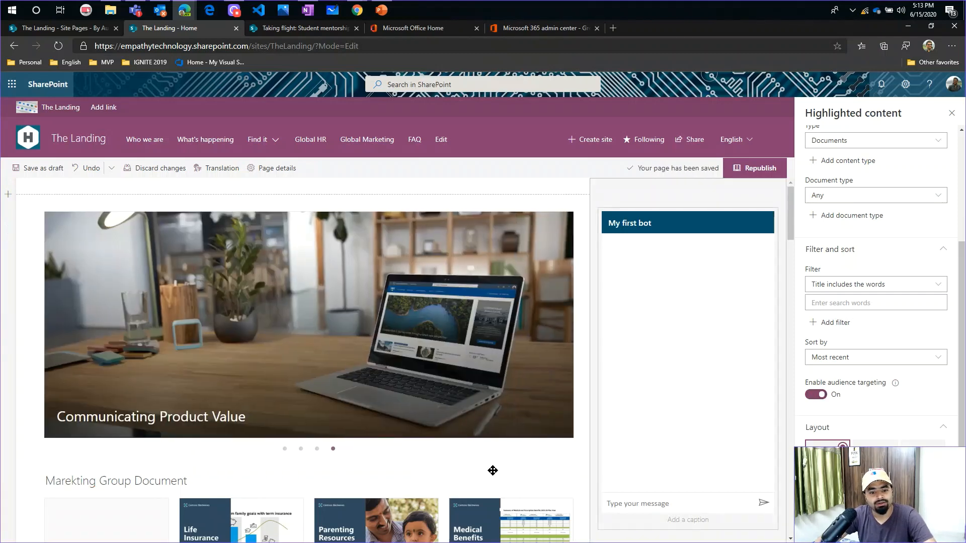
scroll(481, 471, down, 1)
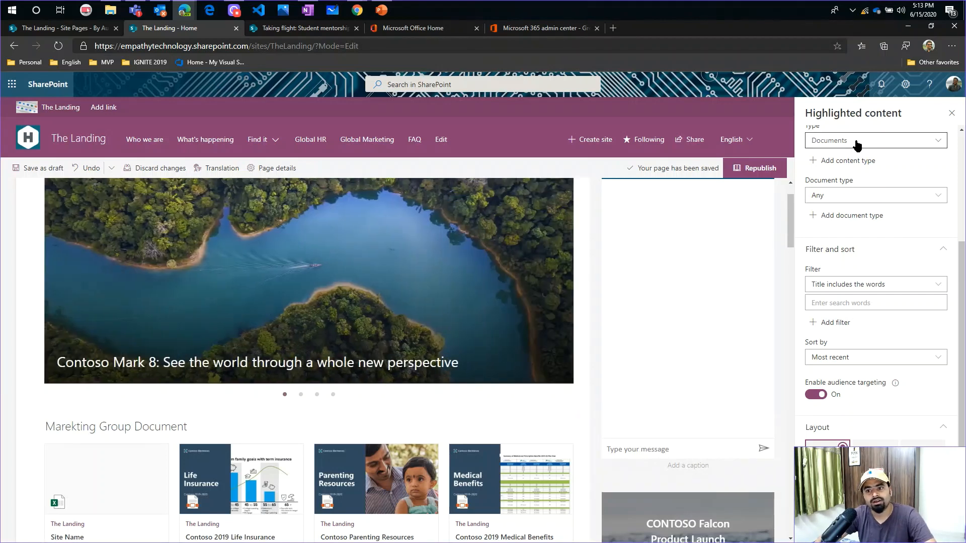
click(856, 143)
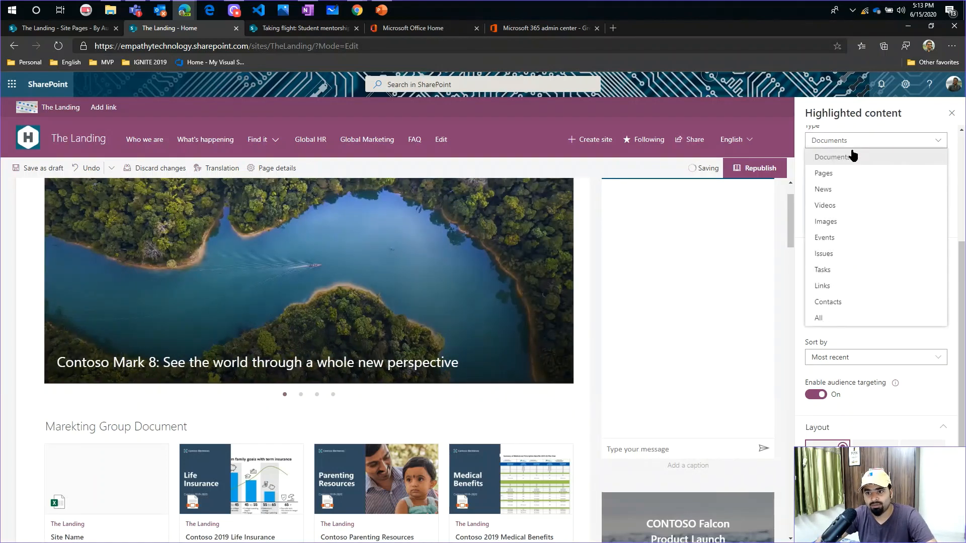
click(831, 157)
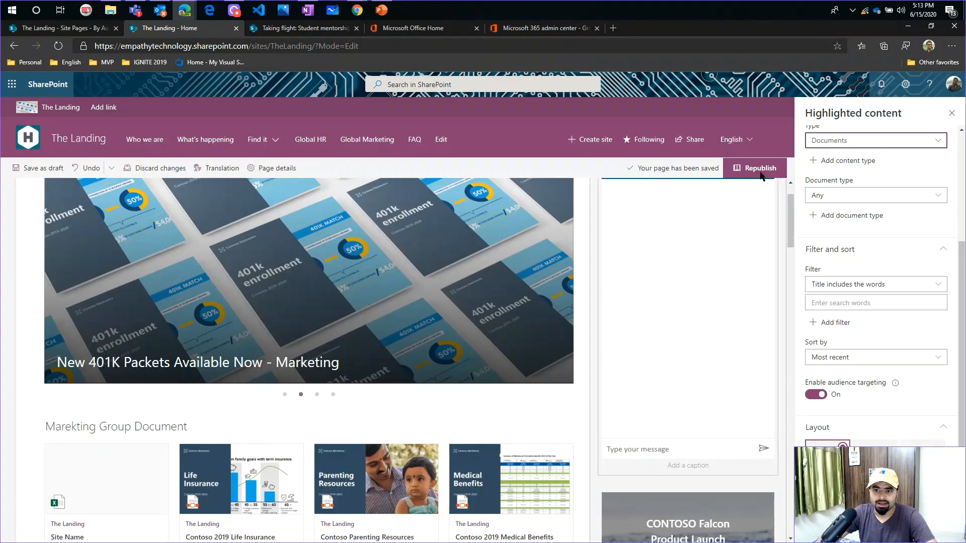
click(761, 171)
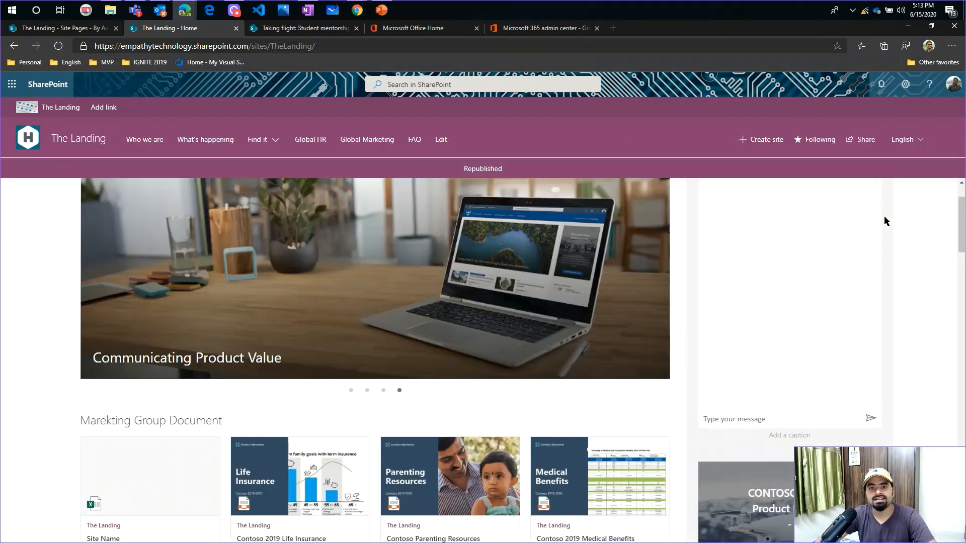
Step: Open The Landing's Documents library from the site contents and enable modern audience targeting in its library settings
click(905, 84)
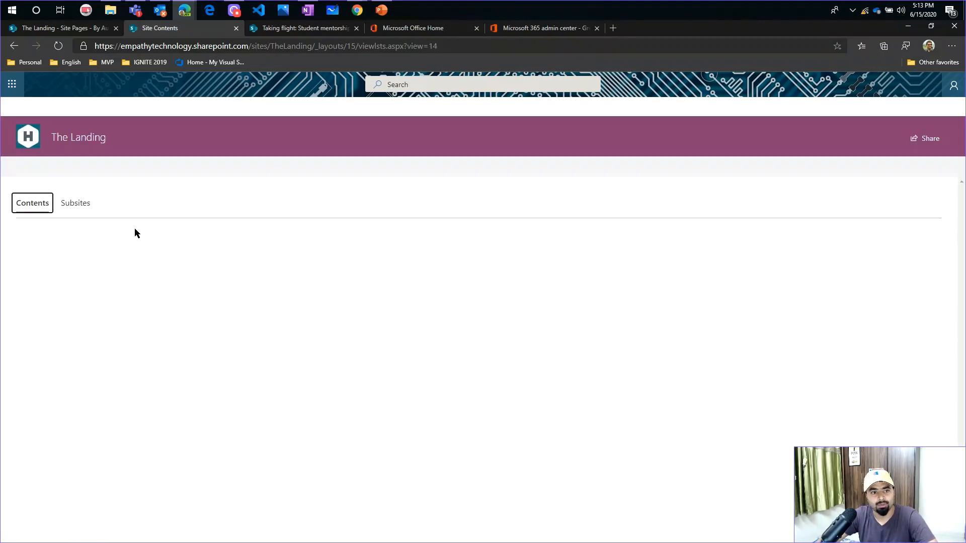
click(74, 272)
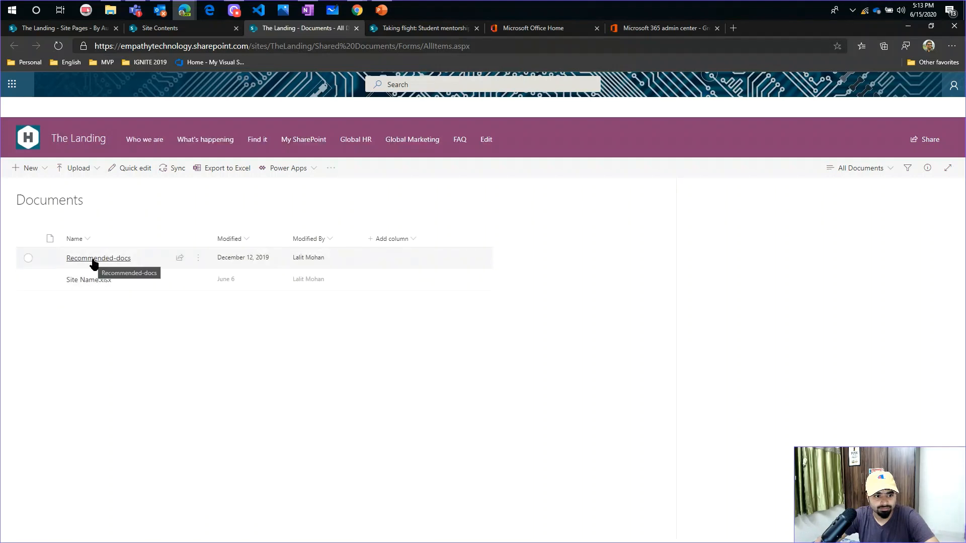
click(903, 87)
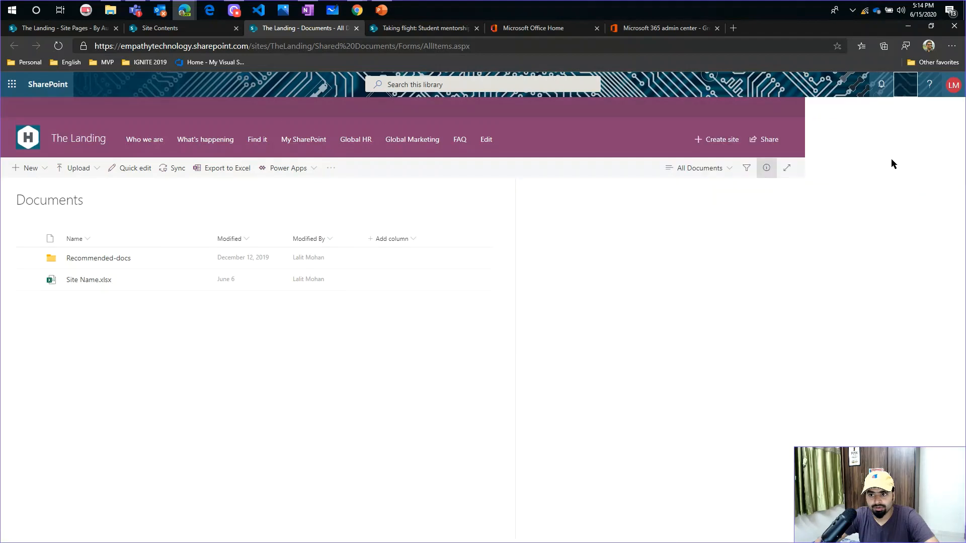
click(854, 191)
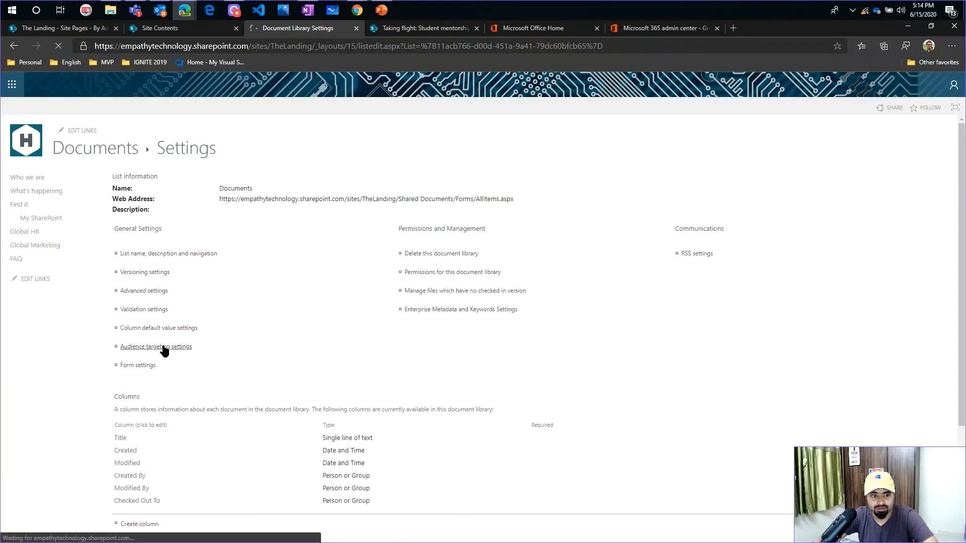
click(164, 348)
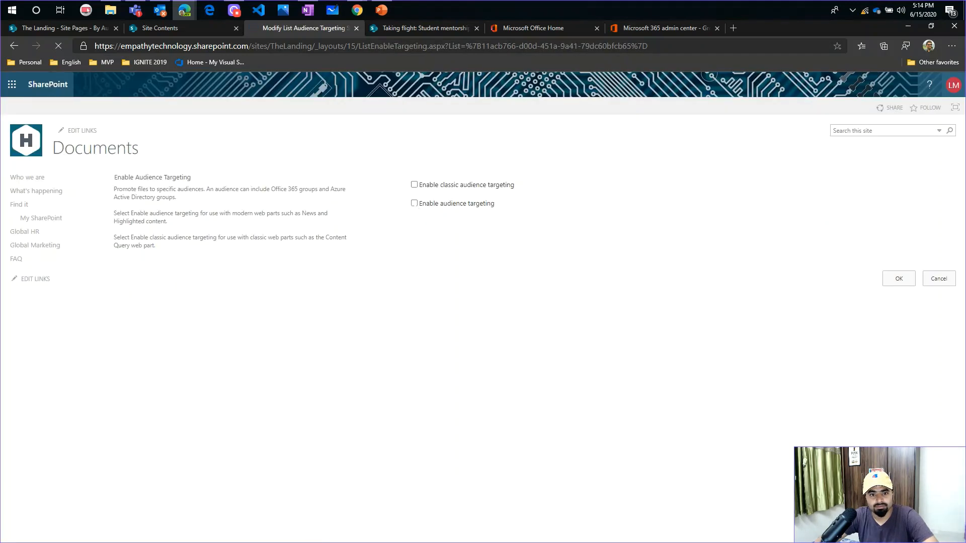
click(414, 203)
click(898, 279)
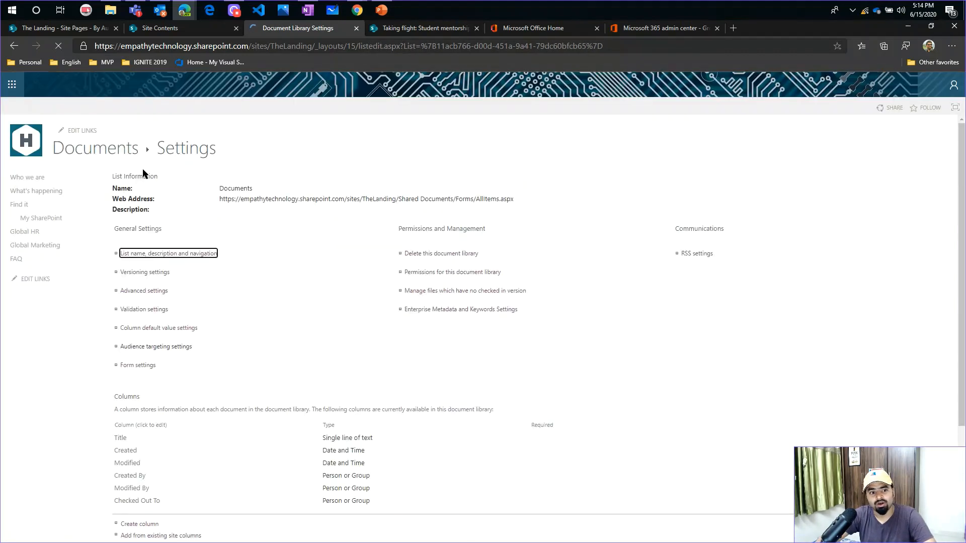
Step: In the Recommended-docs folder, set the Audience of Contoso 2019 401k Enrollment Guide.pdf to Global Marketing Members
click(134, 151)
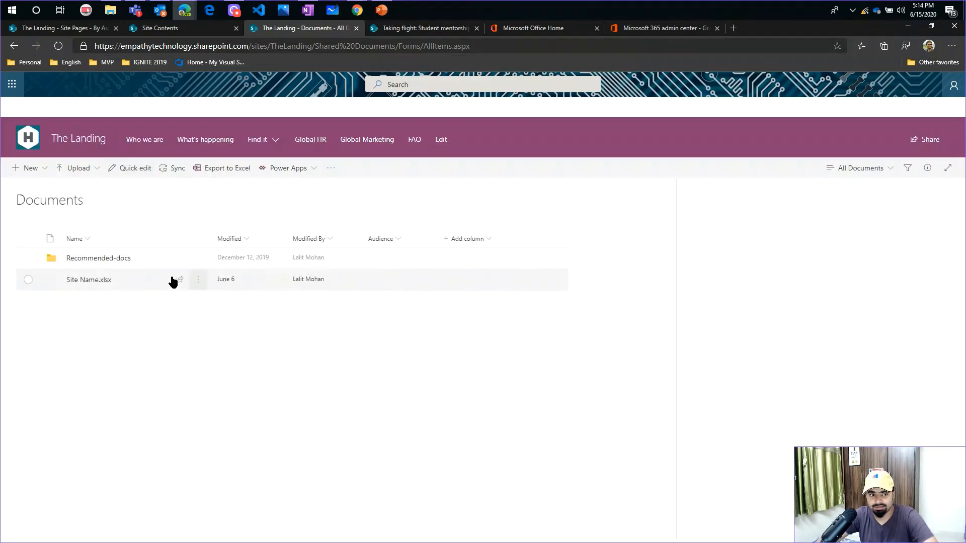
click(86, 259)
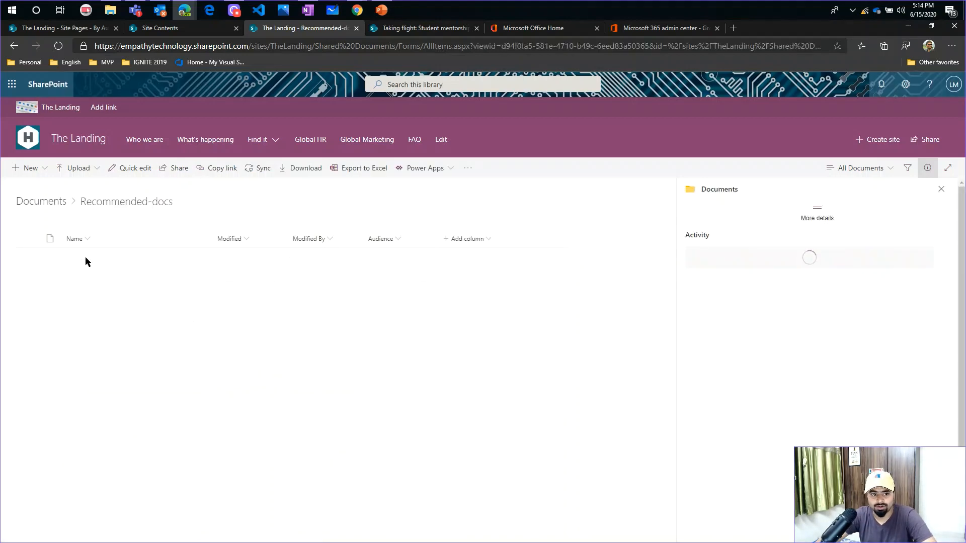
mouse_move(108, 265)
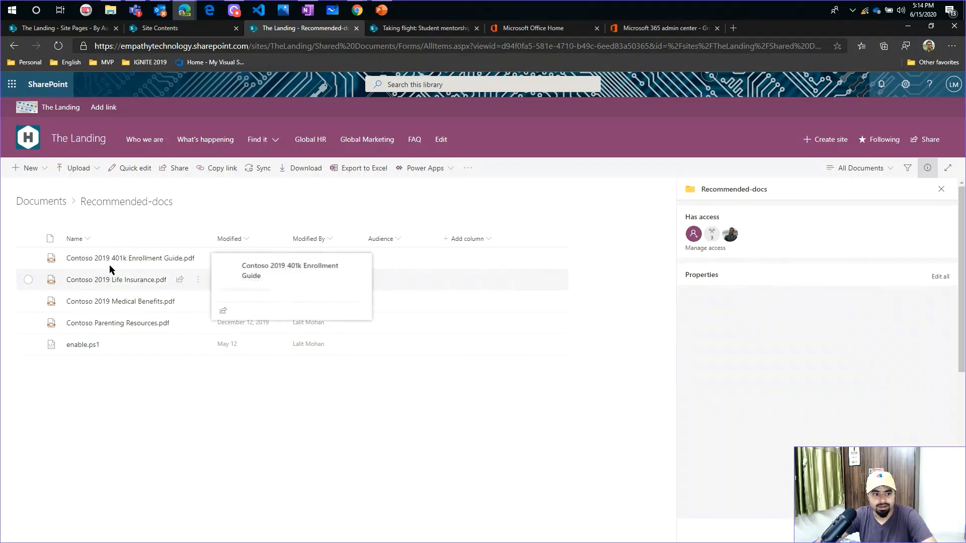
click(28, 259)
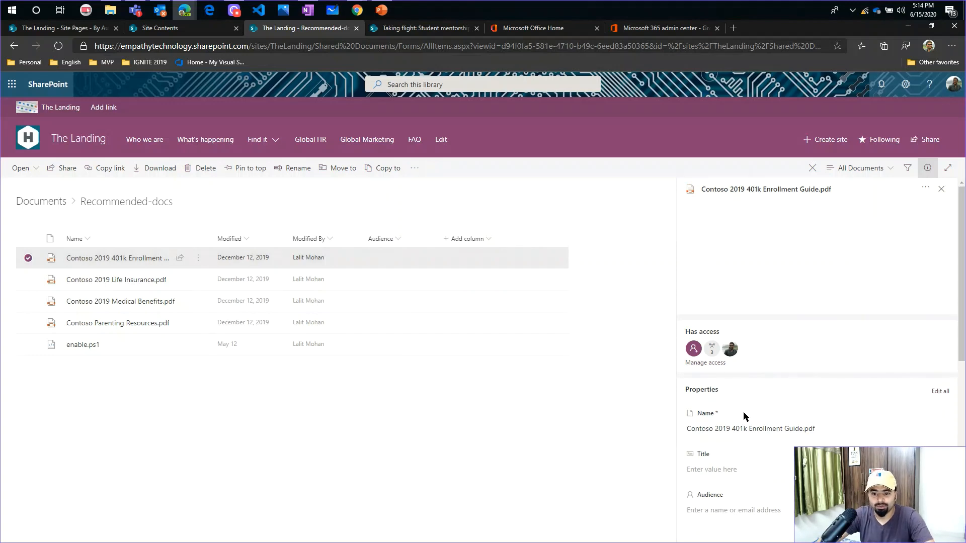
scroll(738, 410, down, 3)
click(728, 345)
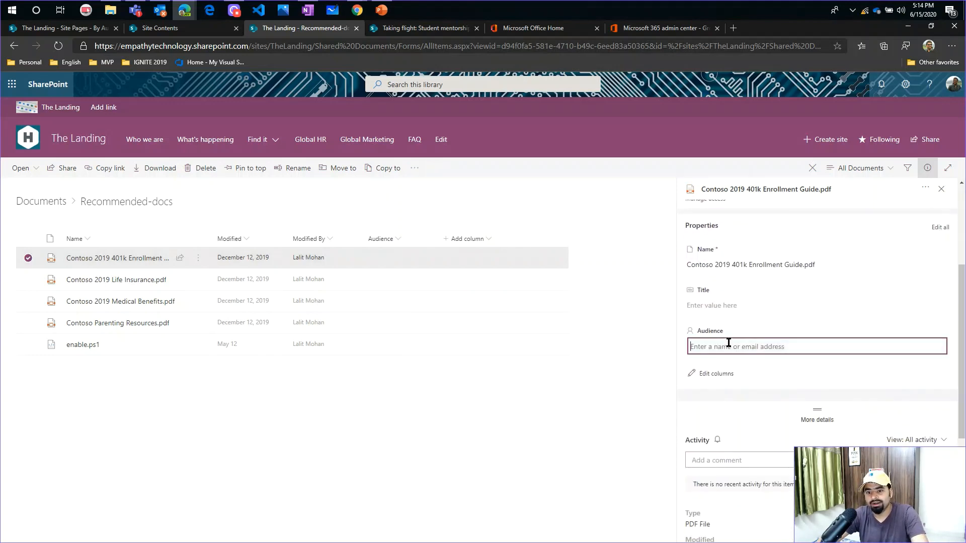
text(Global)
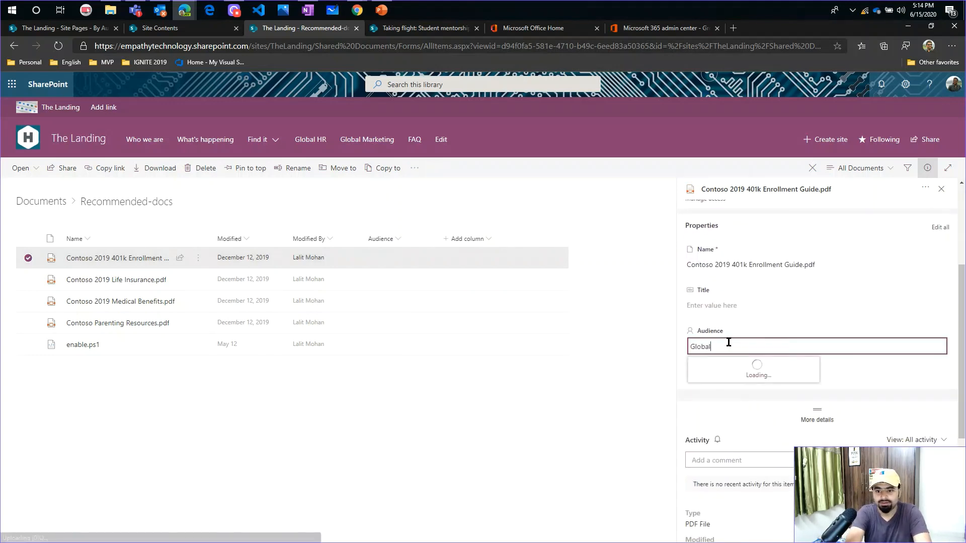
click(747, 370)
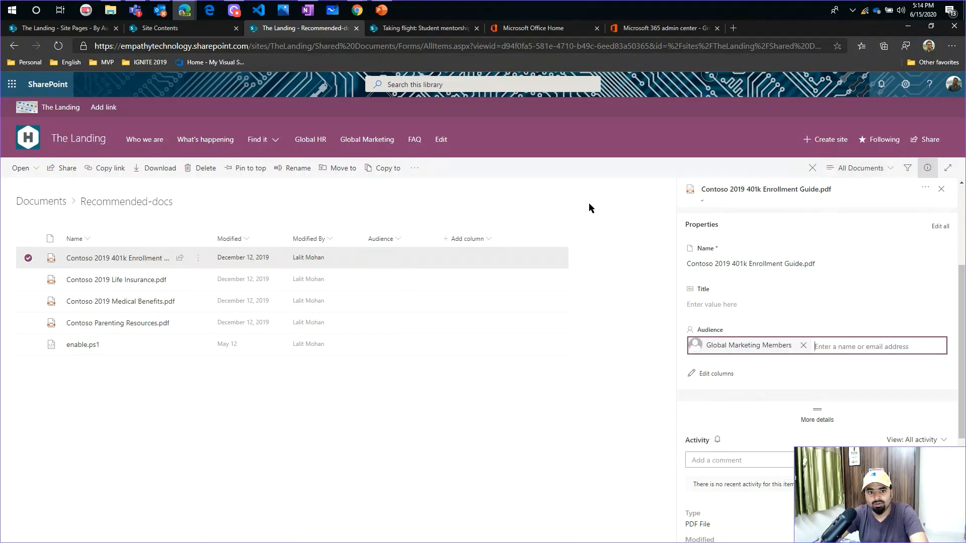
click(769, 243)
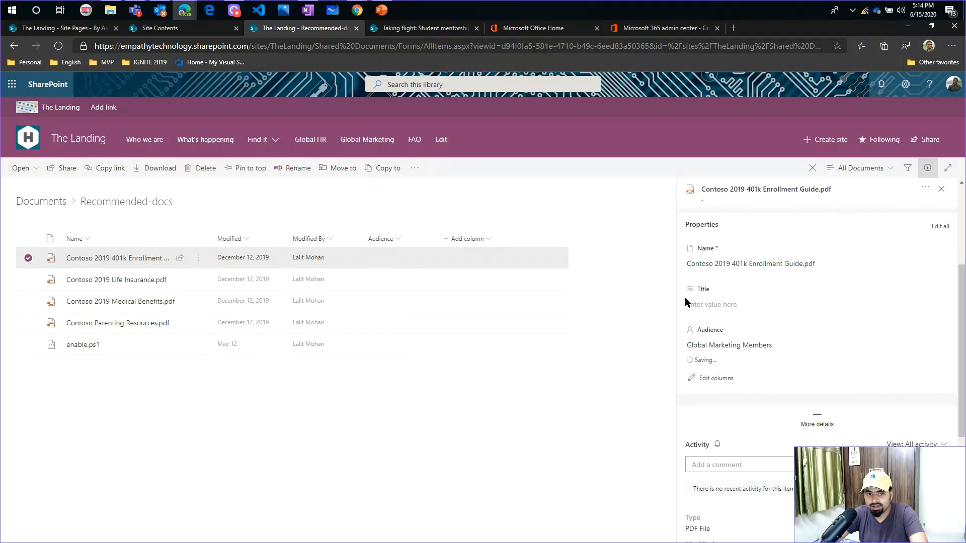
Step: Reload The Landing in the Chrome Incognito window and switch to the InPrivate Edge window to check the Marekting Group Document section
click(357, 10)
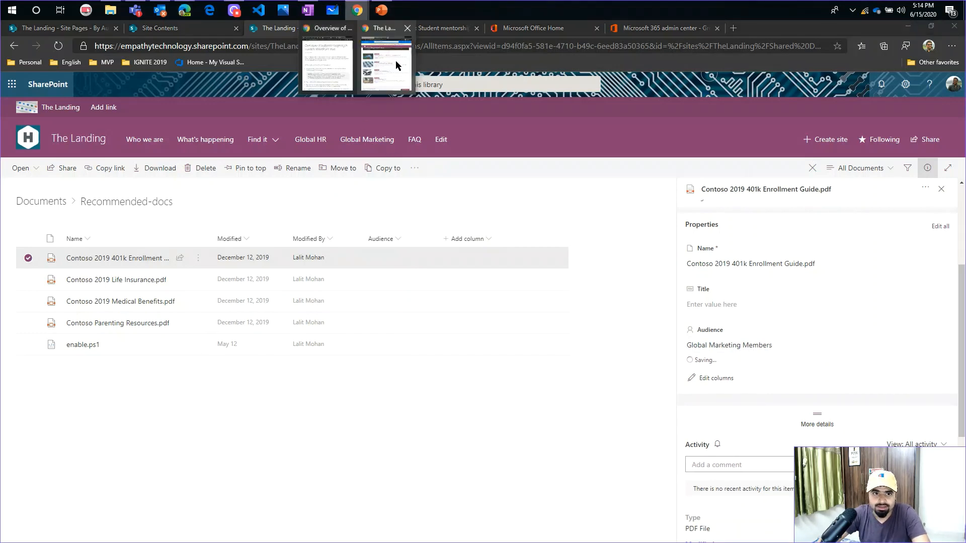
click(389, 65)
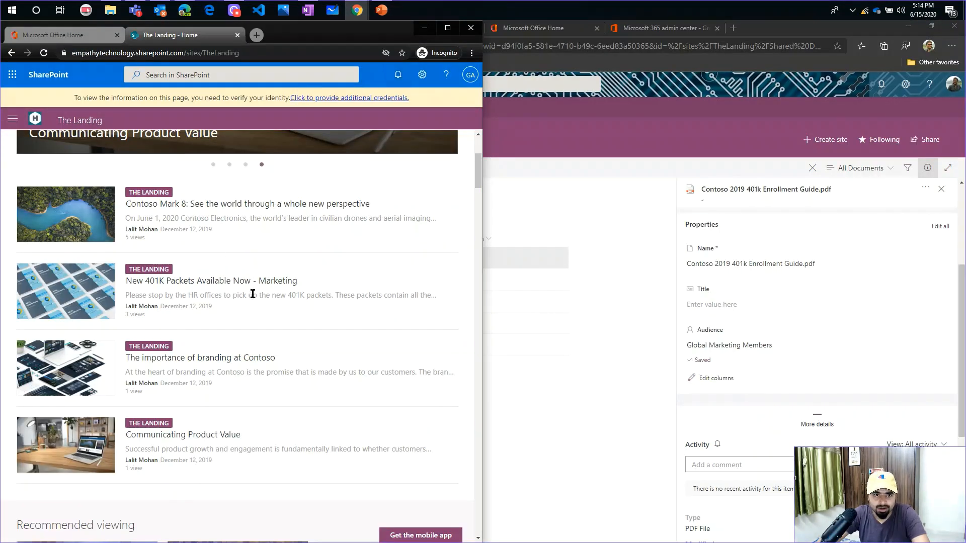
scroll(258, 296, up, 3)
click(48, 54)
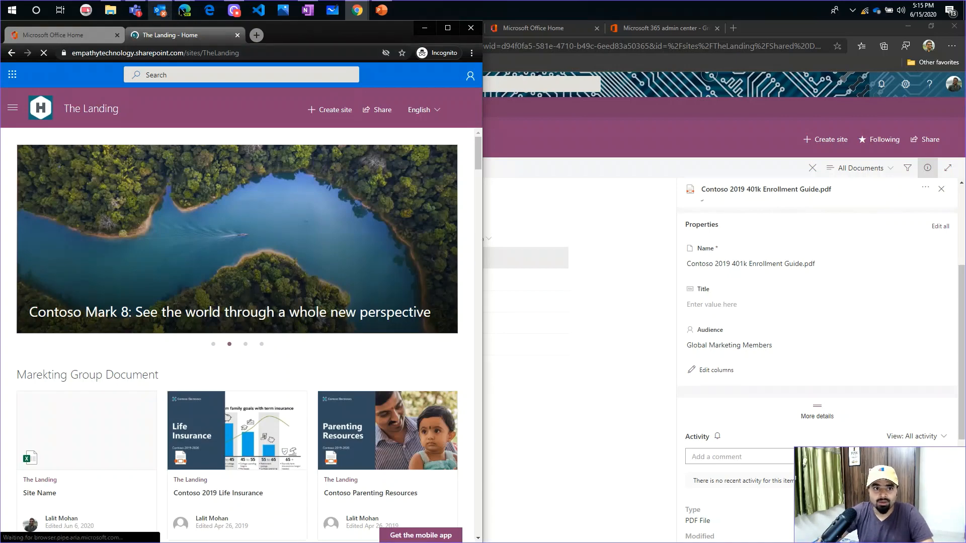
mouse_move(185, 10)
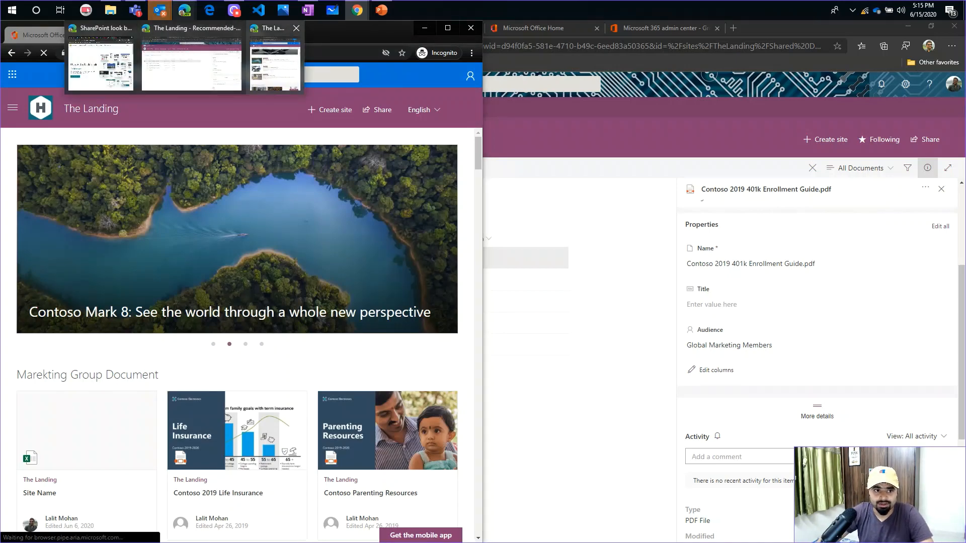
click(275, 65)
click(727, 267)
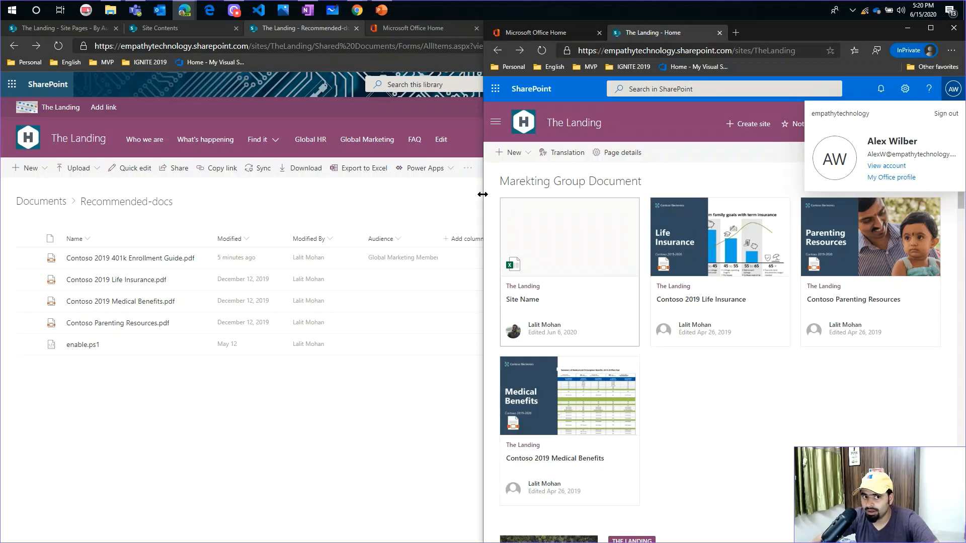
Step: Return to the Incognito window, compare its Marekting Group Document files with the InPrivate window's, and check the signed-in account
click(357, 10)
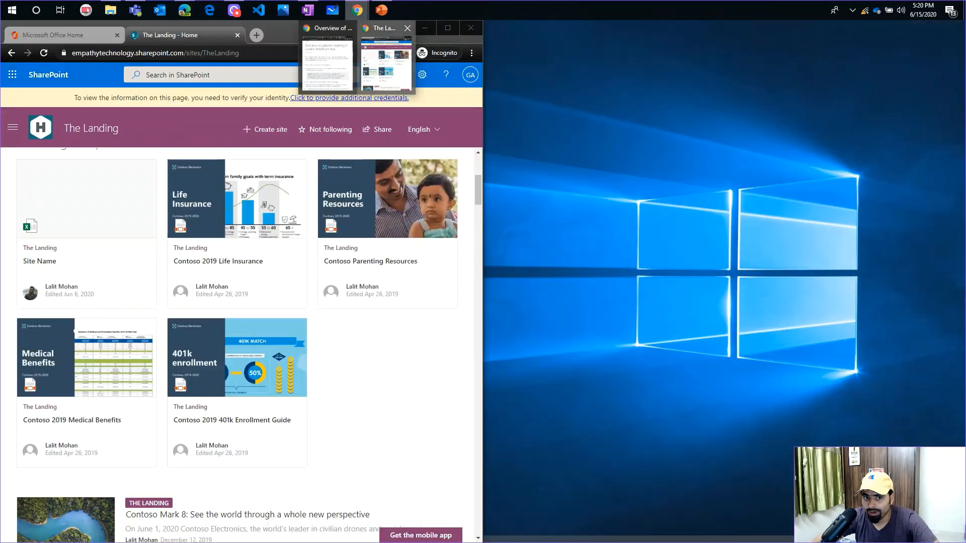
click(394, 62)
scroll(372, 259, up, 2)
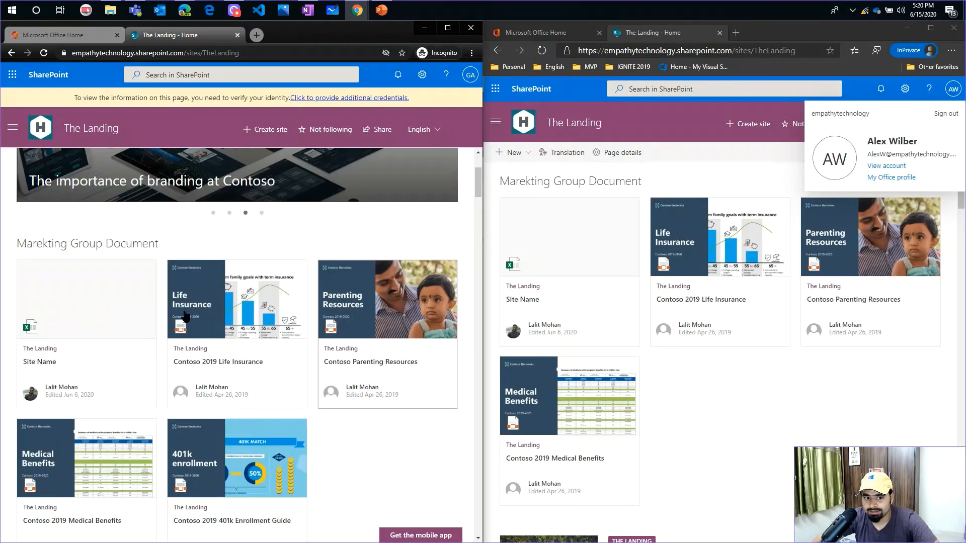
scroll(302, 397, down, 2)
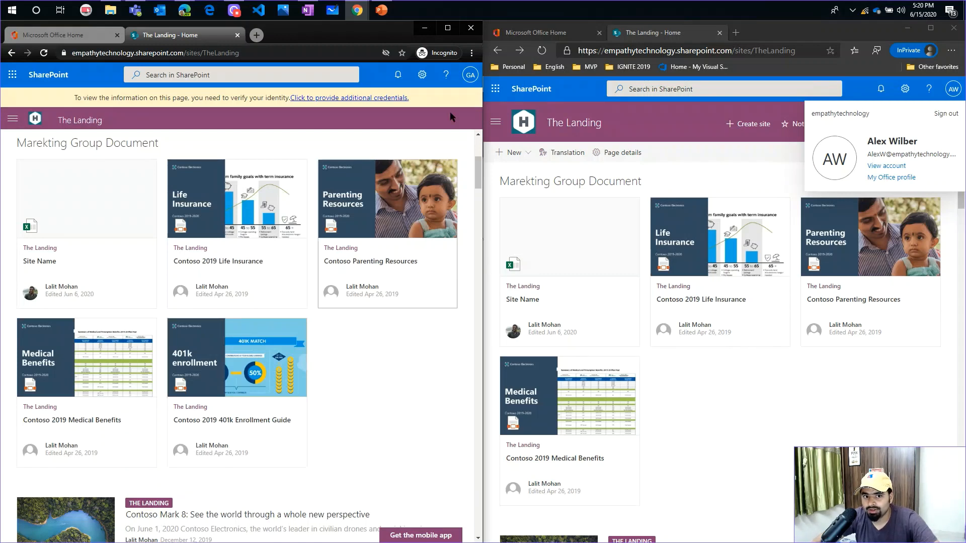
click(469, 79)
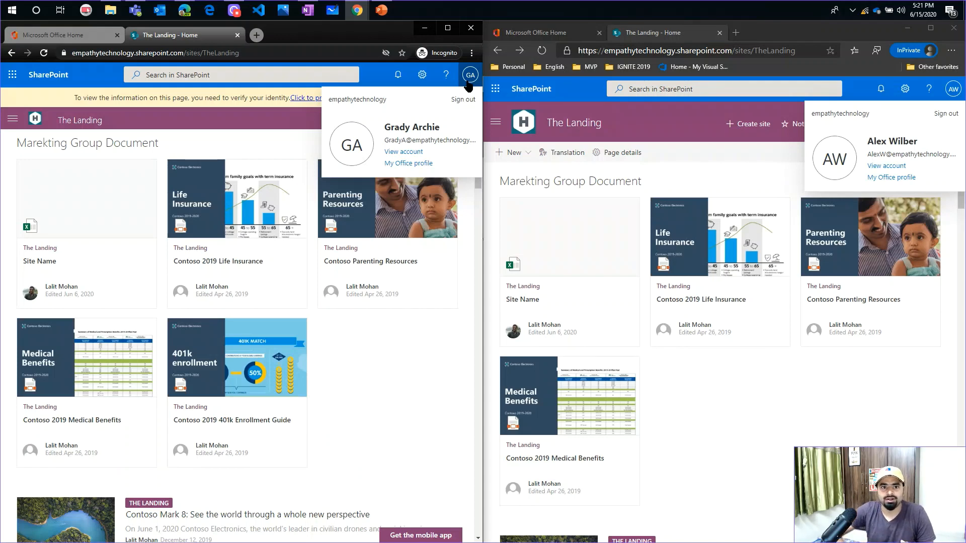
Step: Switch back to the main Edge window and open the Global HR navigation link for editing to review its audience targeting
mouse_move(184, 10)
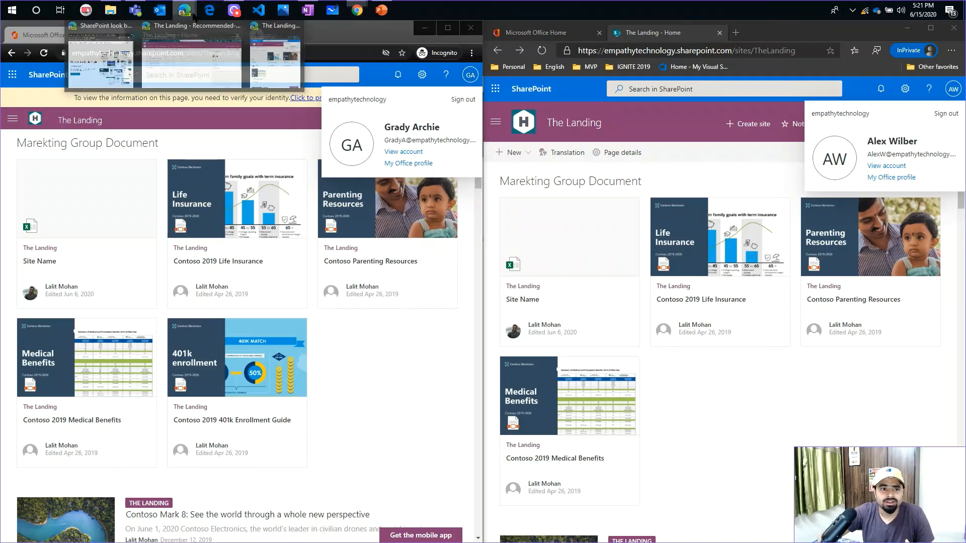
click(191, 60)
drag(29, 143, 441, 141)
click(441, 139)
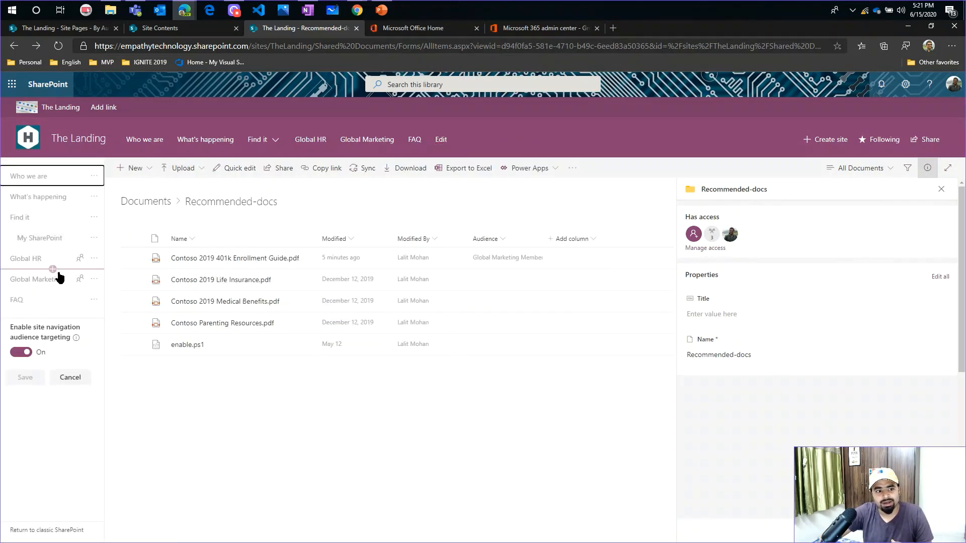
click(94, 259)
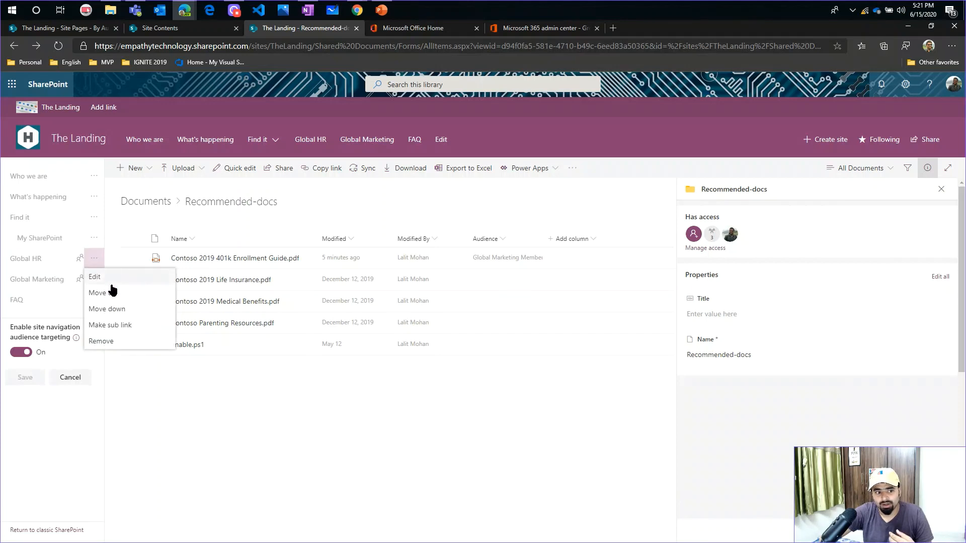
click(116, 277)
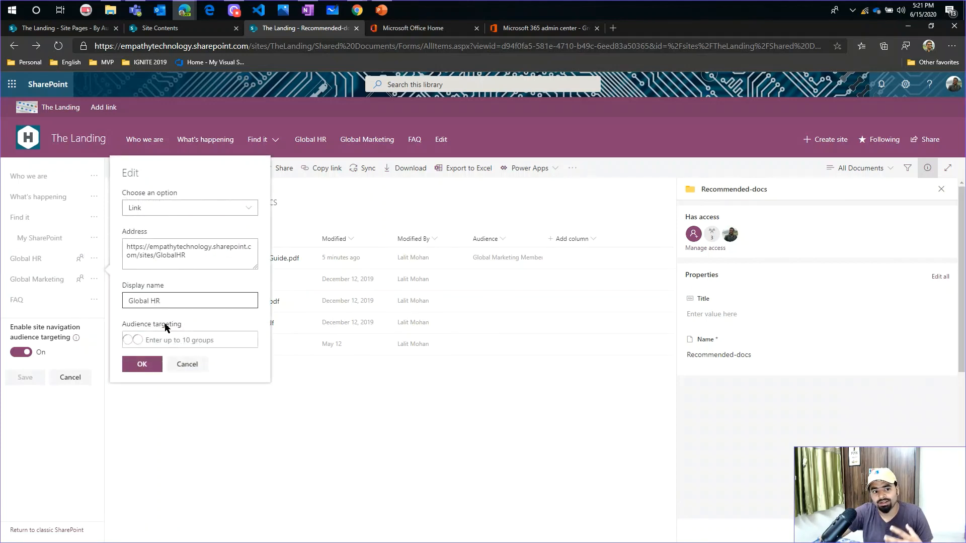